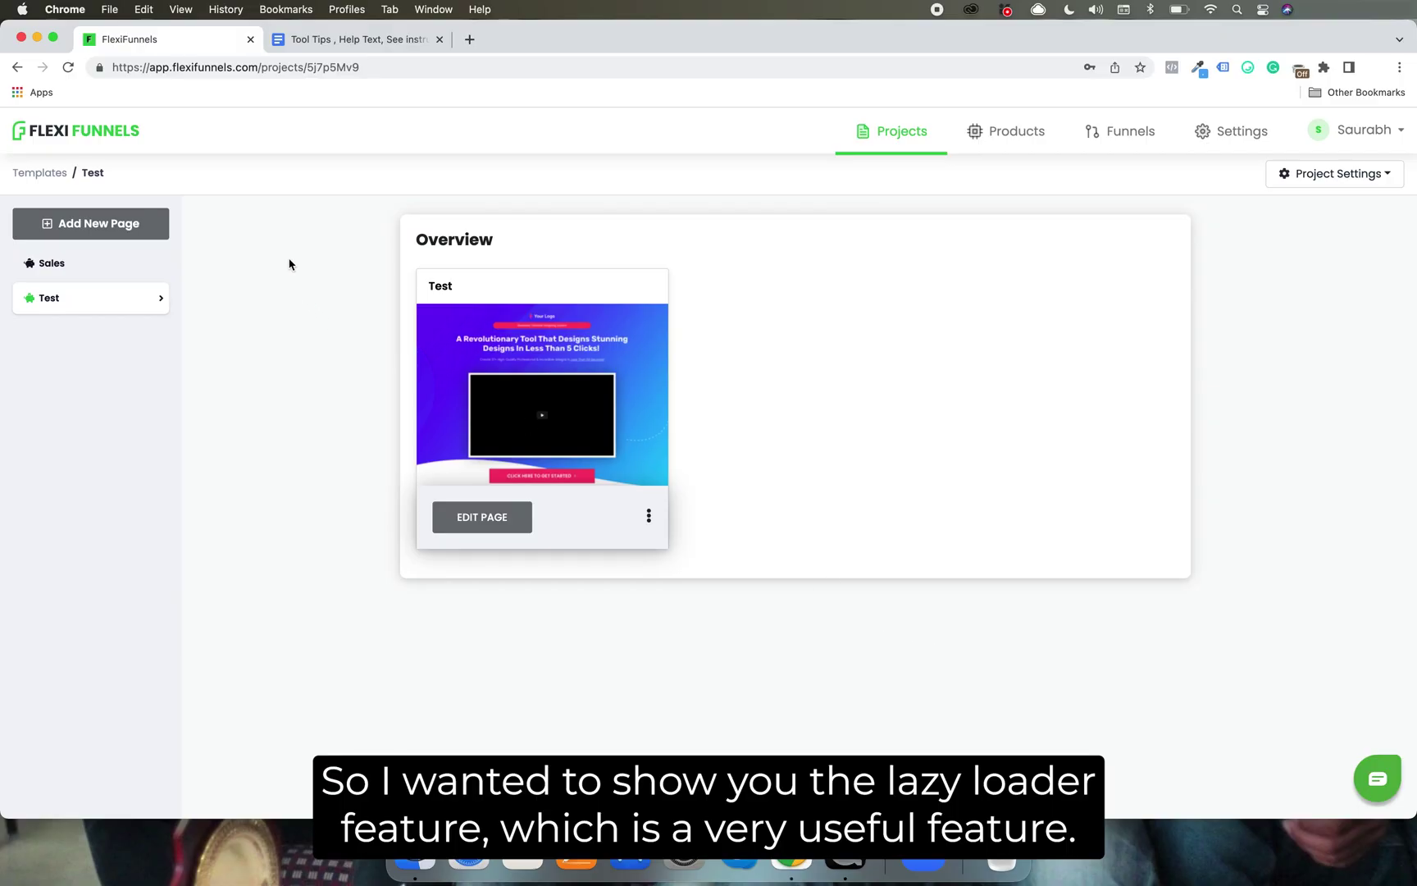
Add a new page with Page Name 'Lazy Loader' and Path 'lazy-loader'
left_click(156, 230)
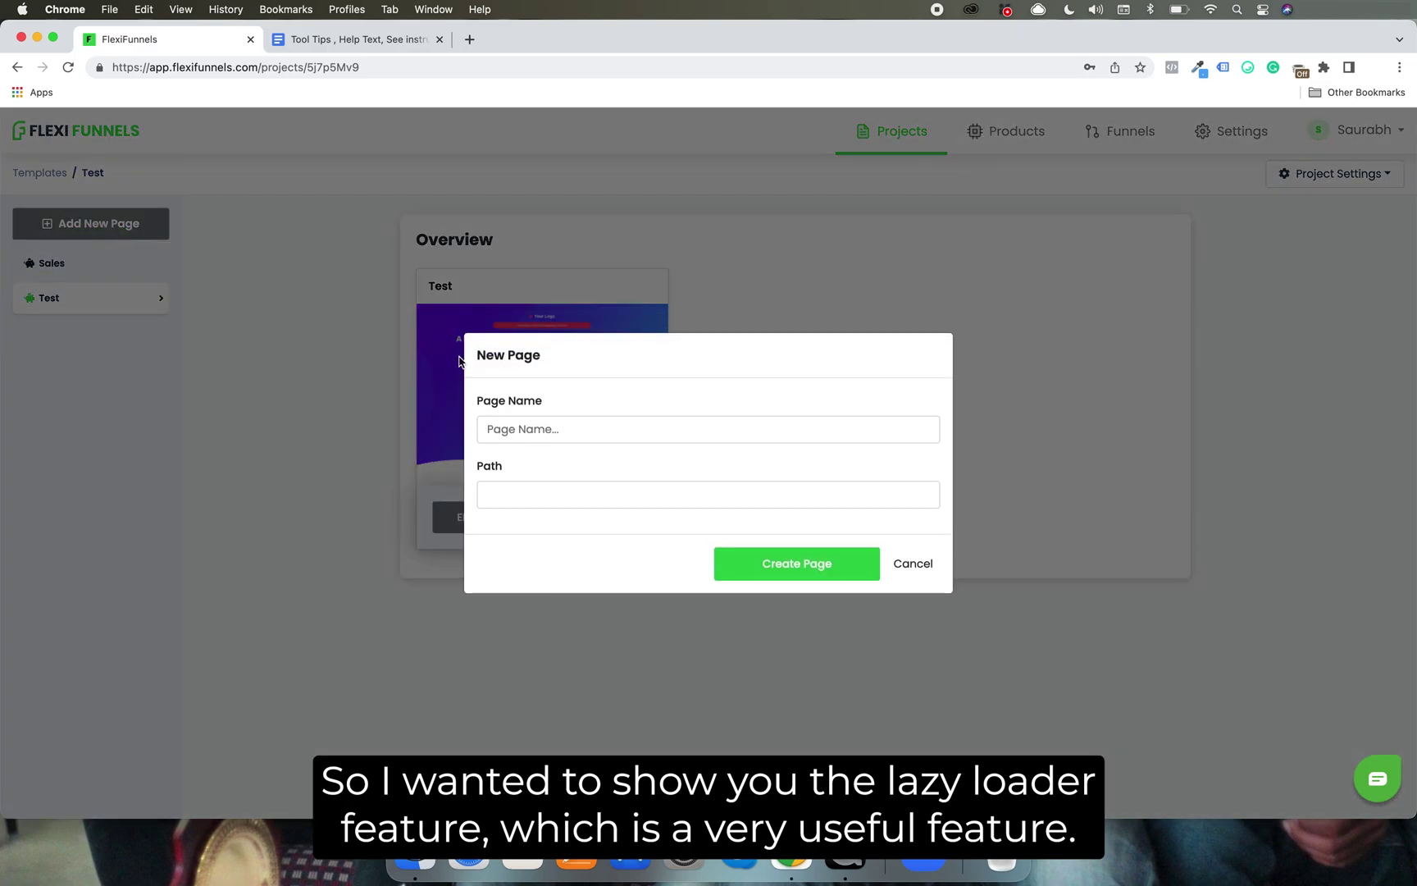
left_click(508, 418)
type("Lazy Loader")
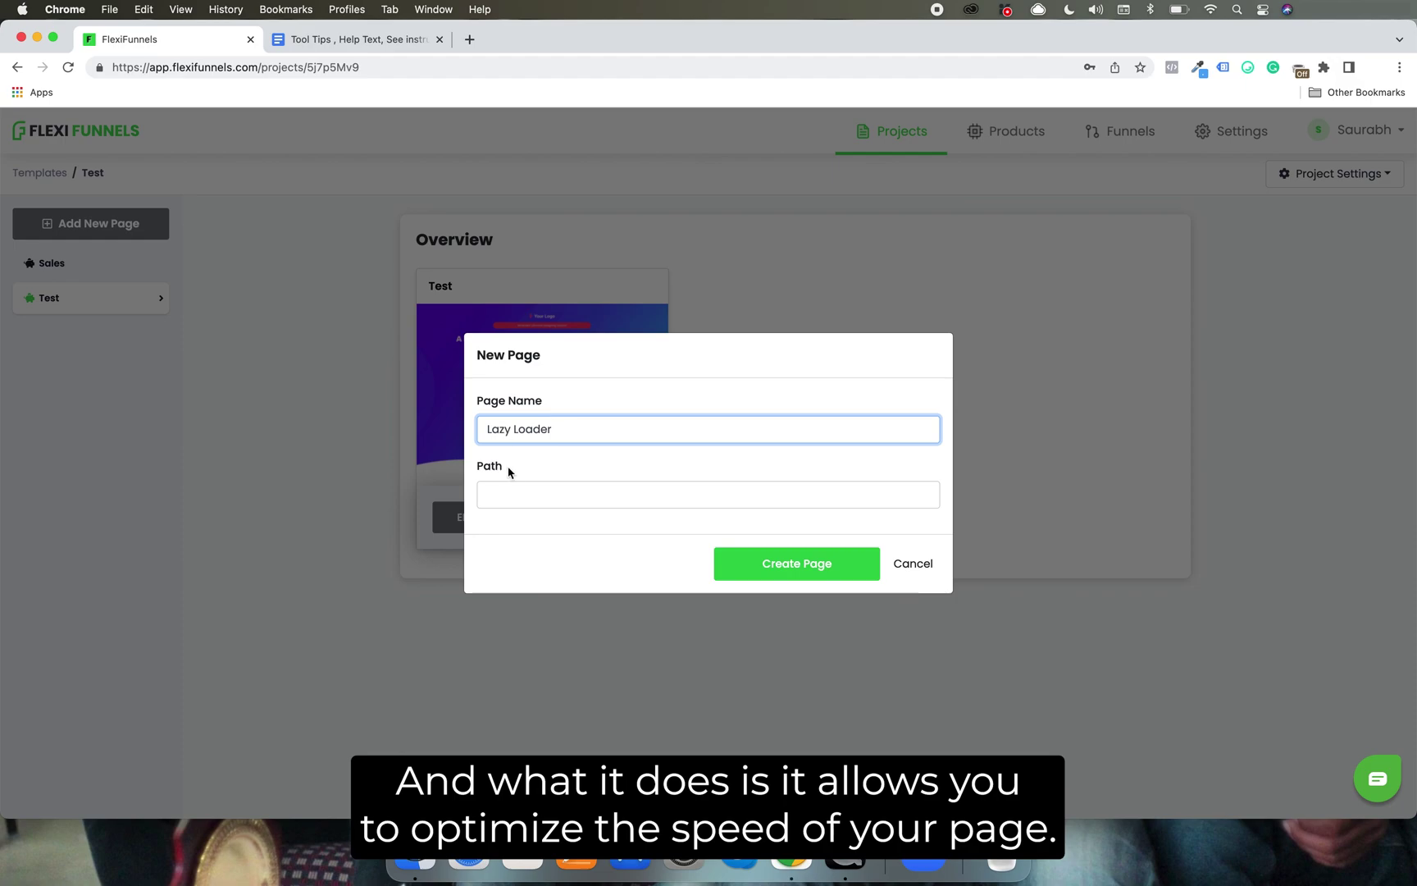
left_click(509, 477)
left_click(517, 507)
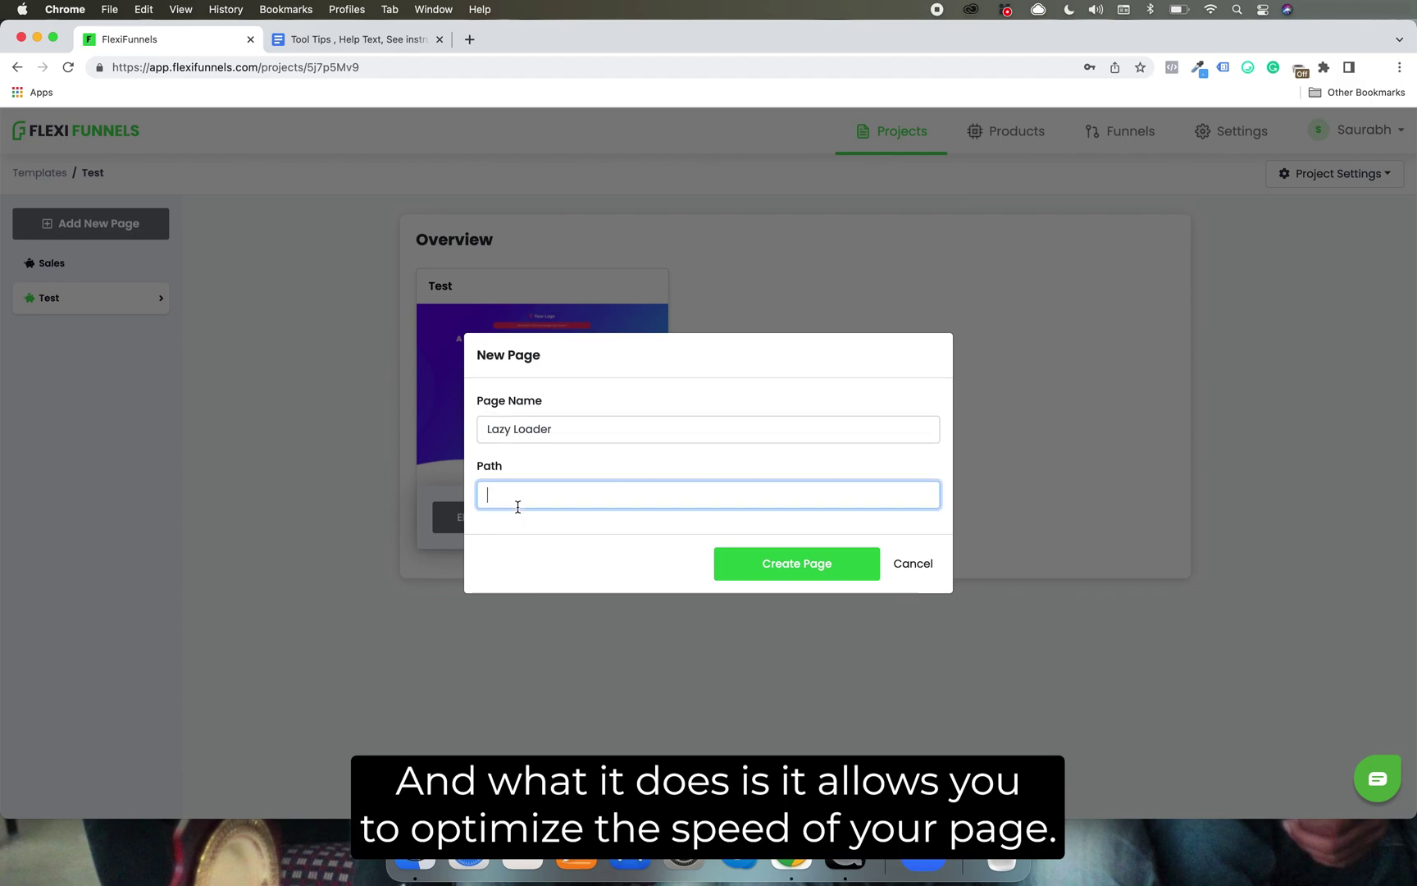
type("lazy-loader")
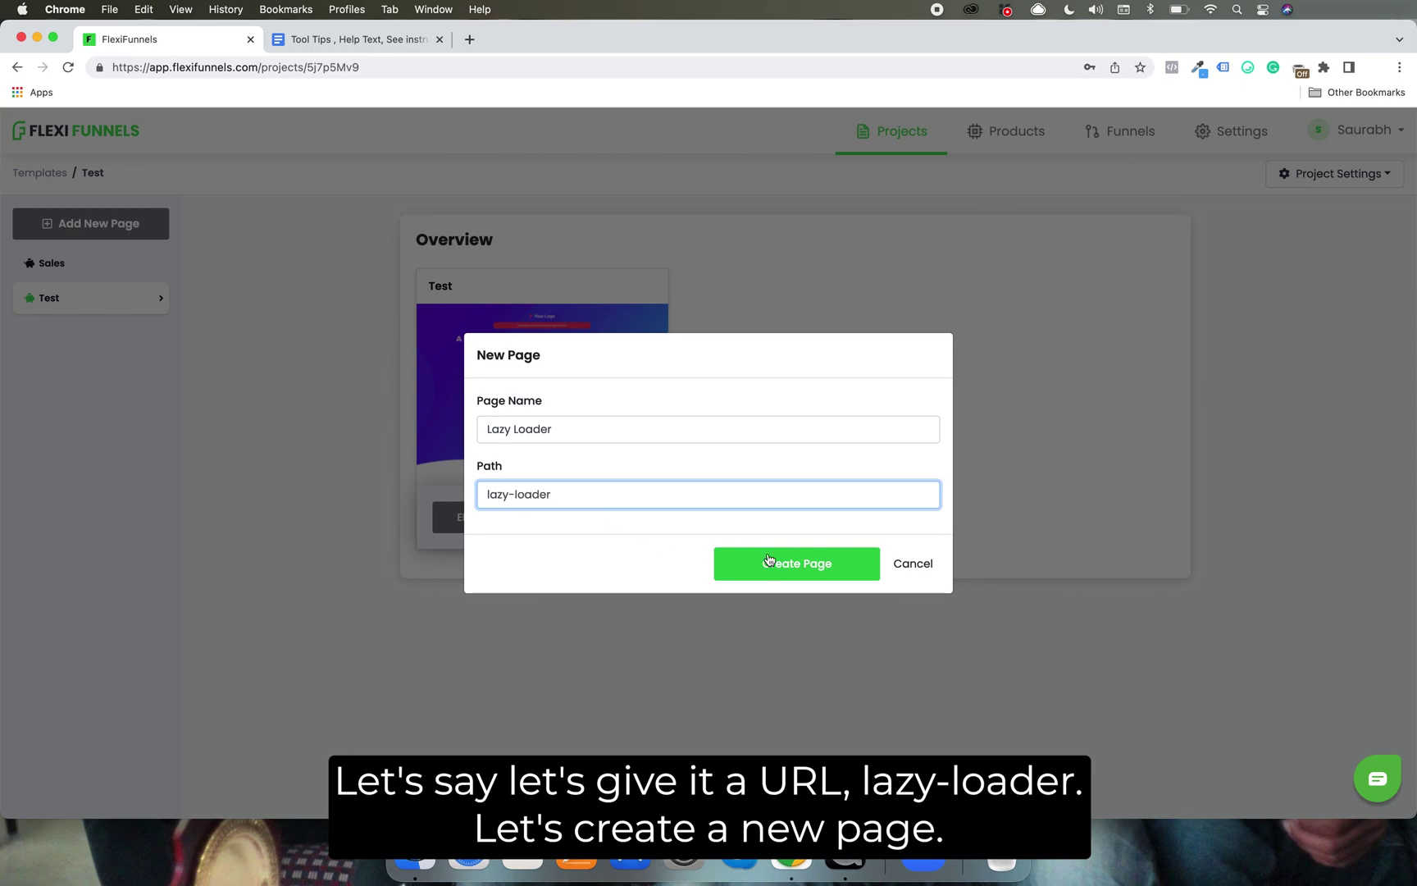
left_click(769, 560)
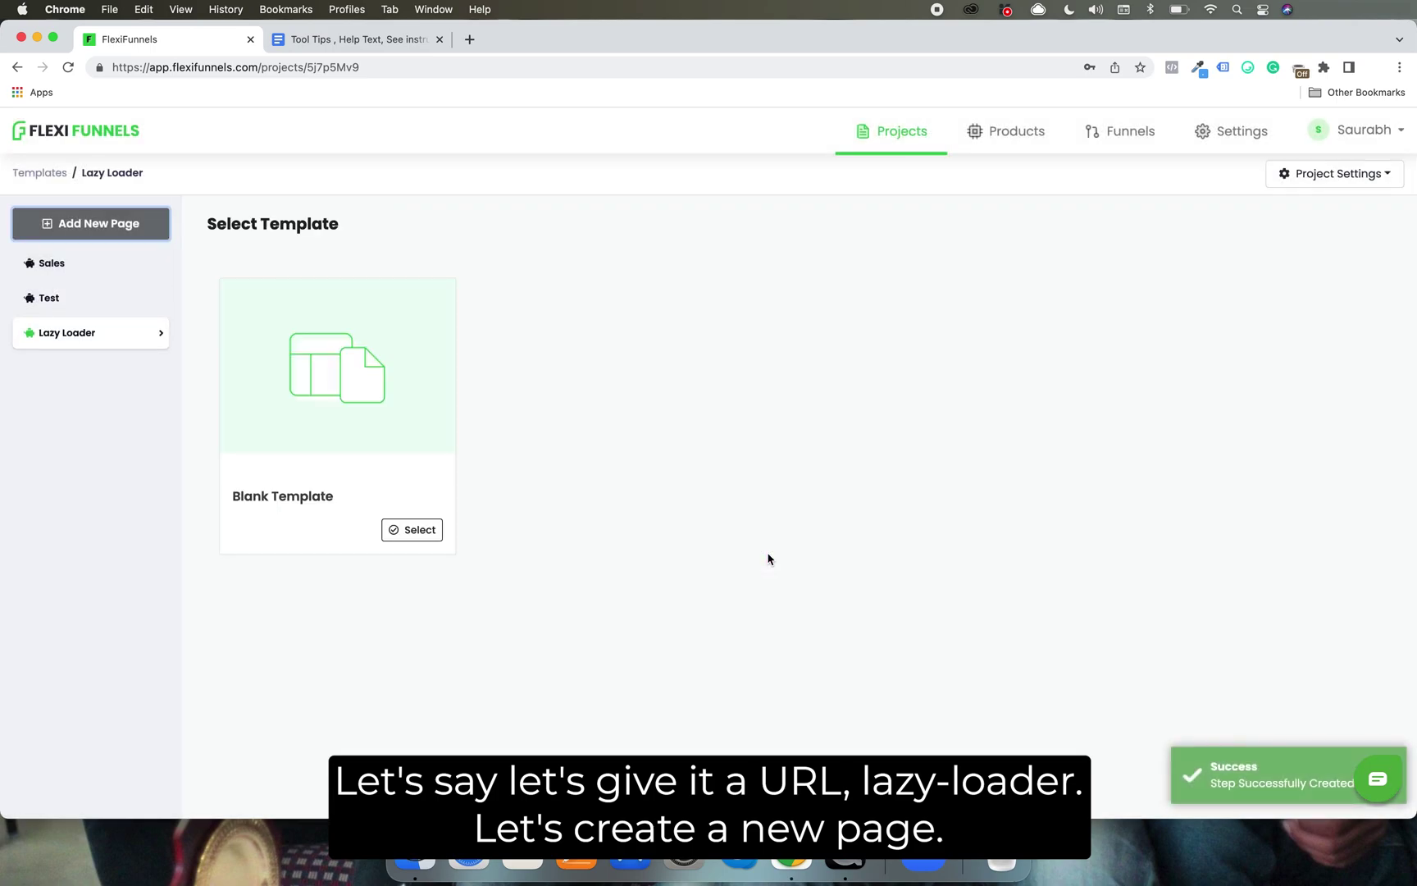
Filter templates to the Sales Page category and select the Sales Page 1 template
left_click(337, 265)
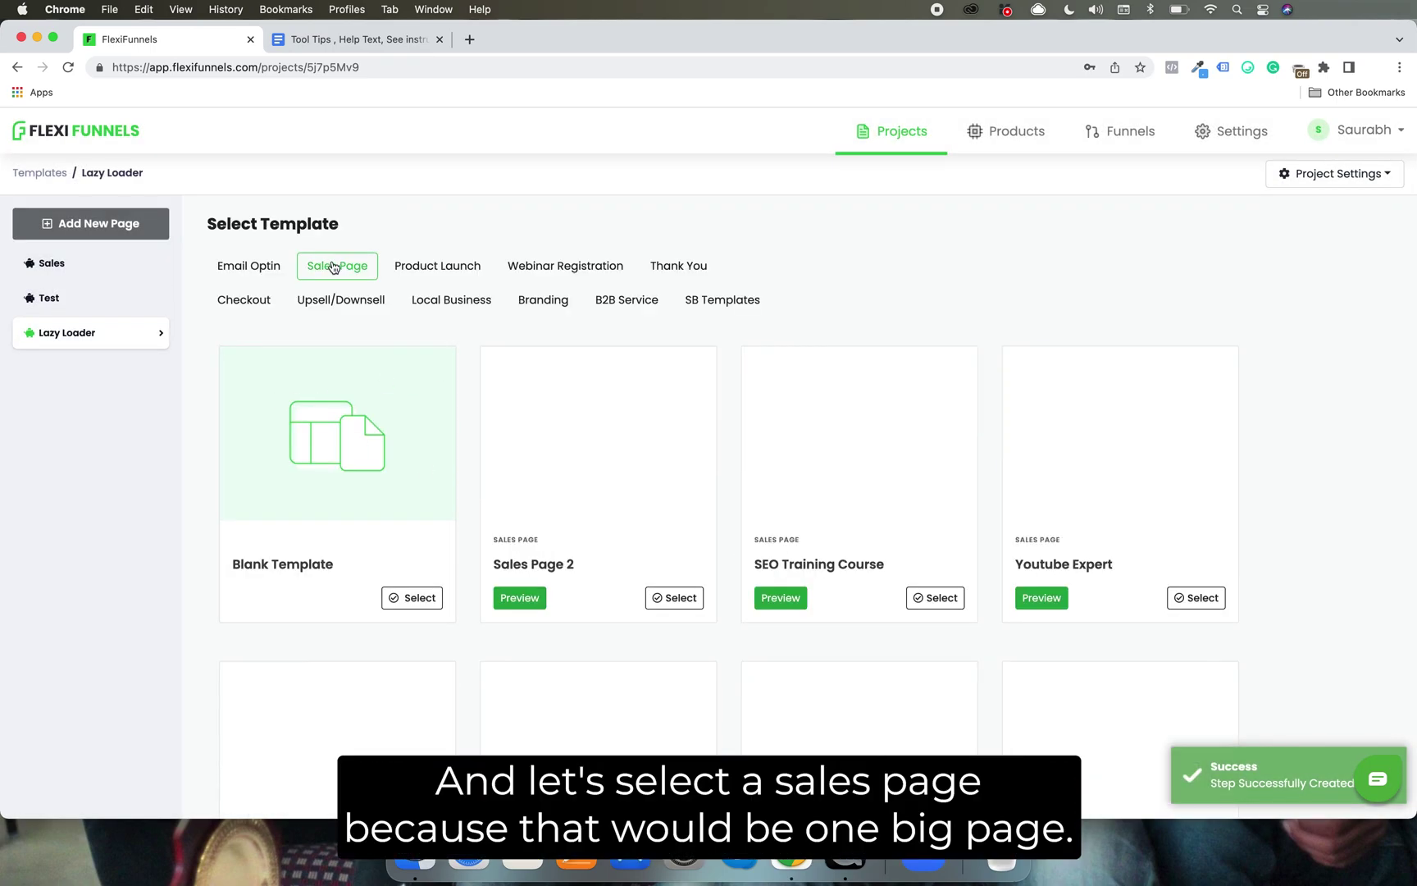
scroll(1144, 389, "down", 10)
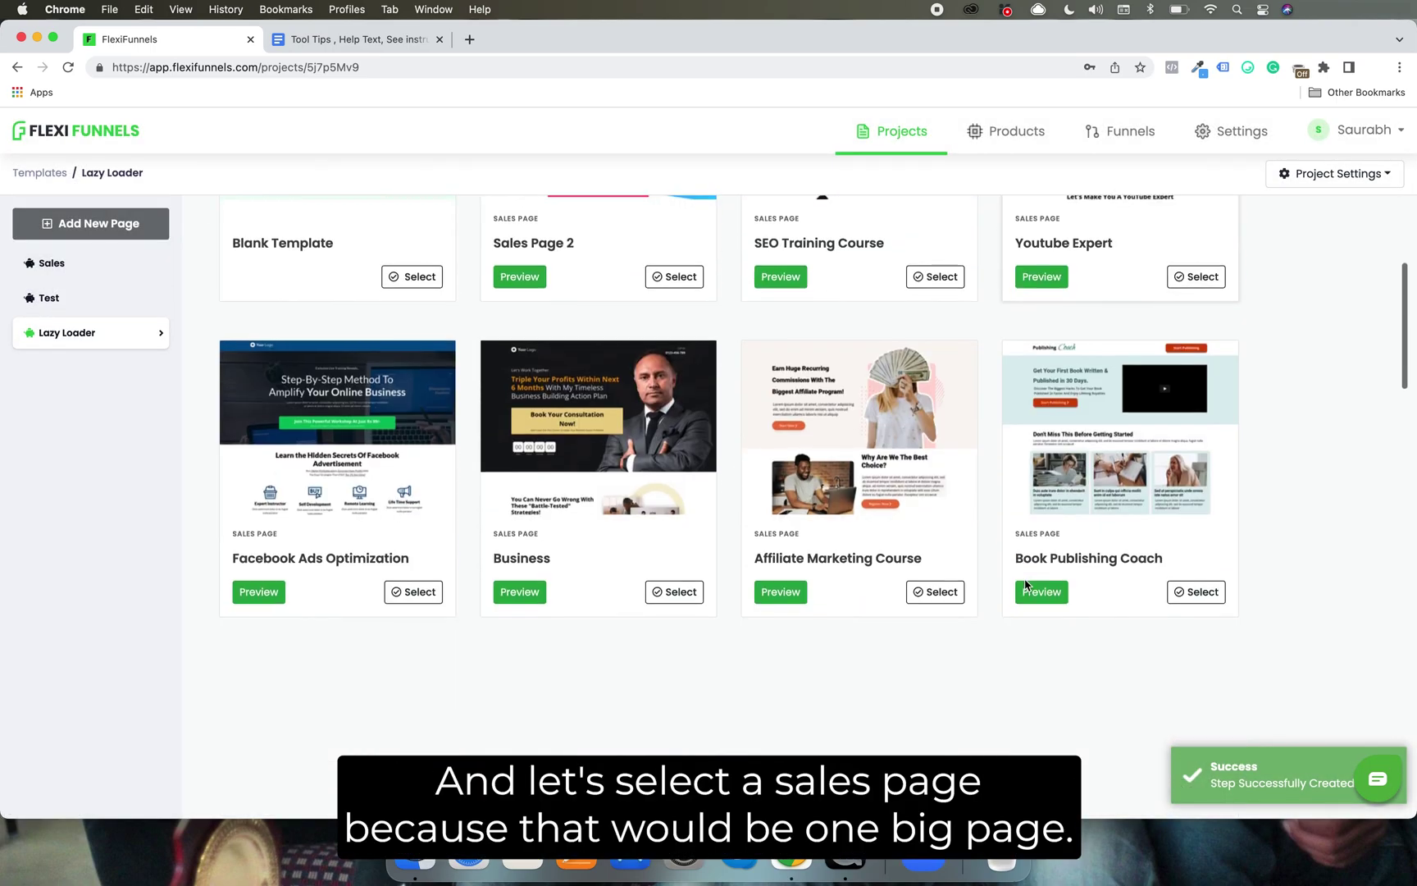
scroll(1029, 582, "down", 5)
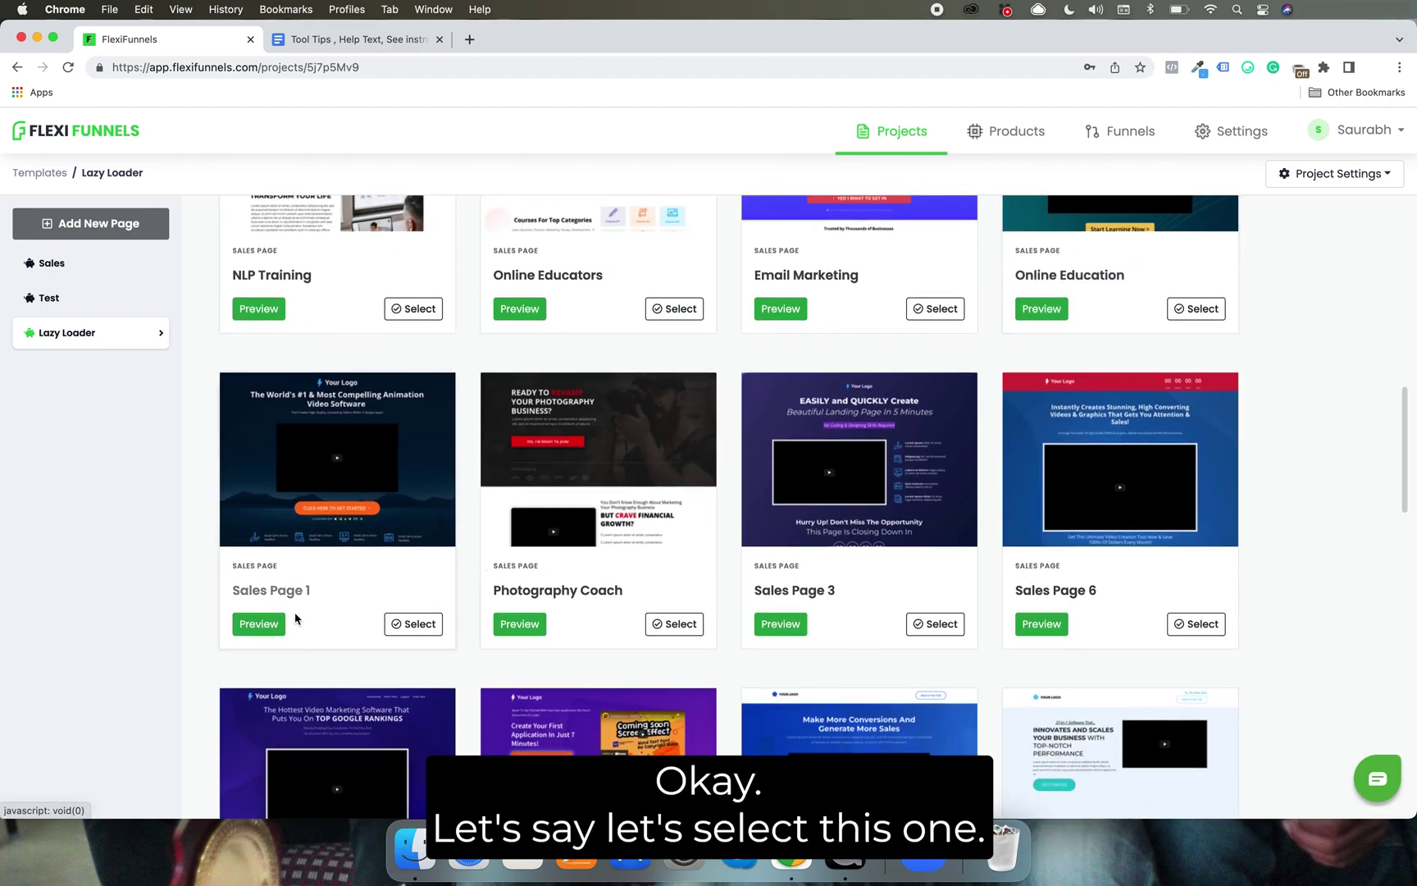
left_click(413, 624)
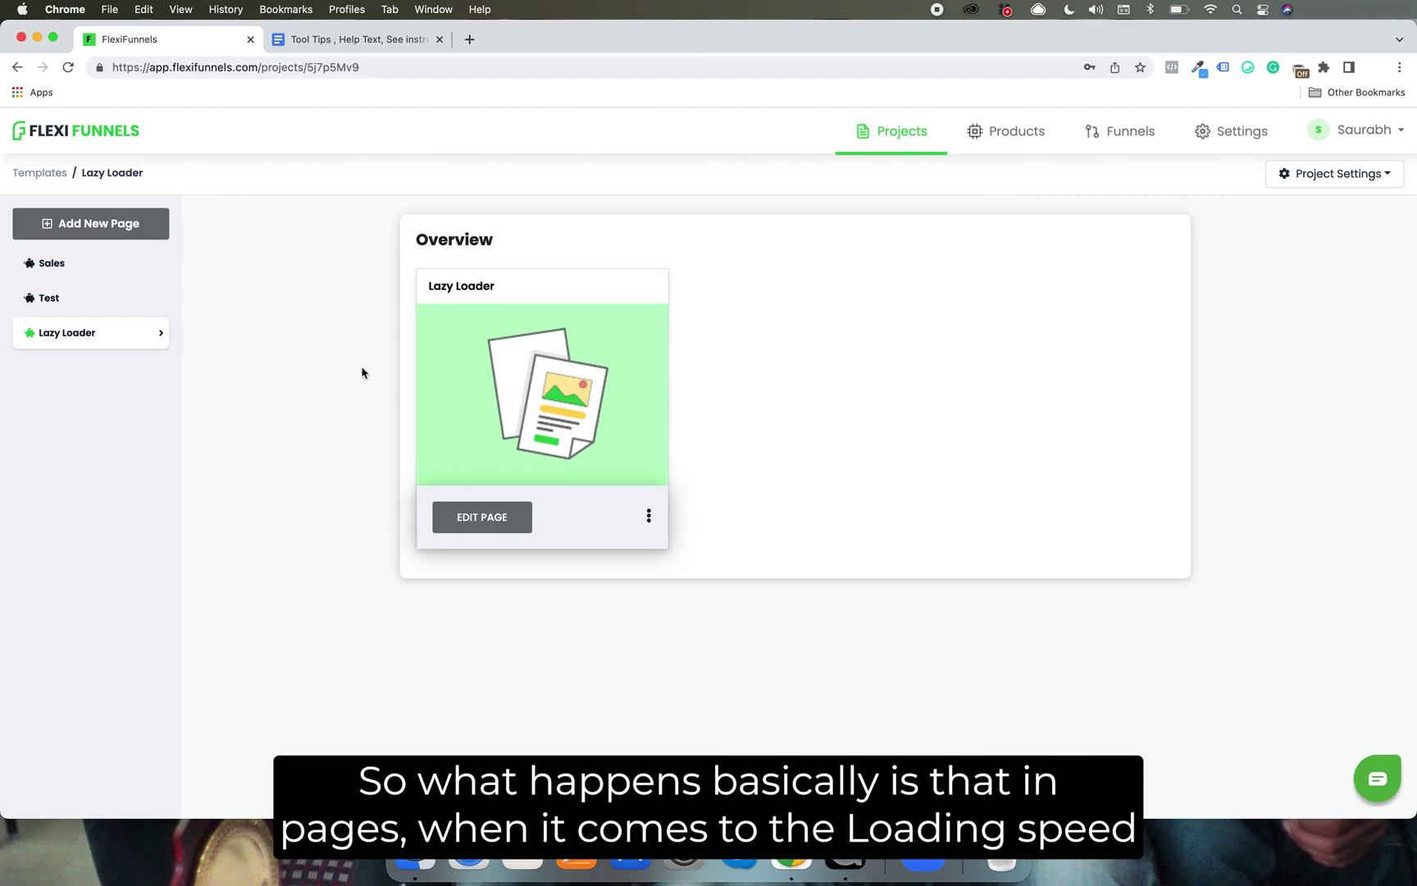
Edit the Lazy Loader page, publish it, and scroll through its Sales Page 1 content
left_click(484, 522)
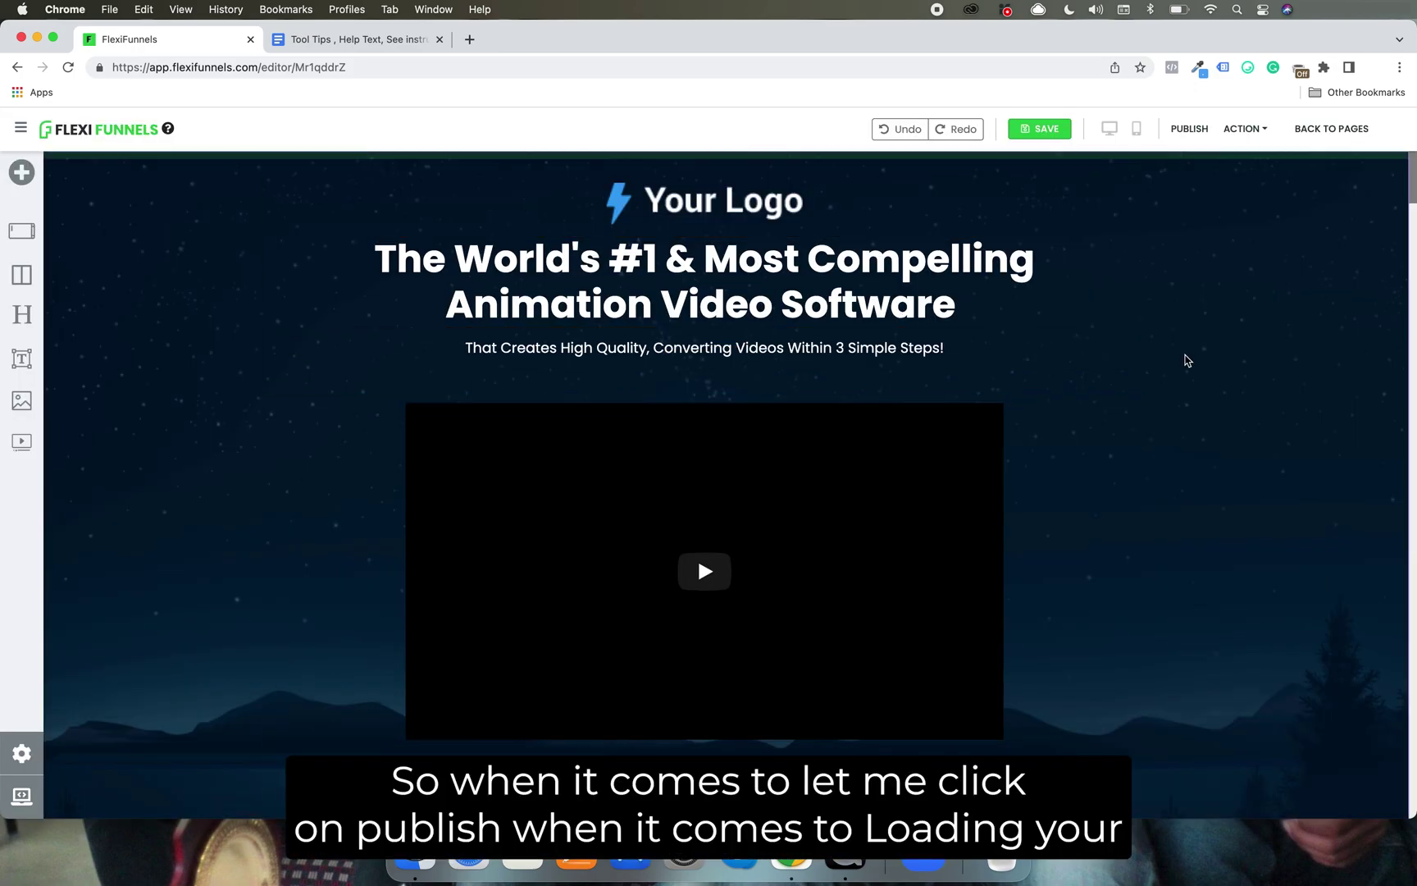
left_click(1204, 132)
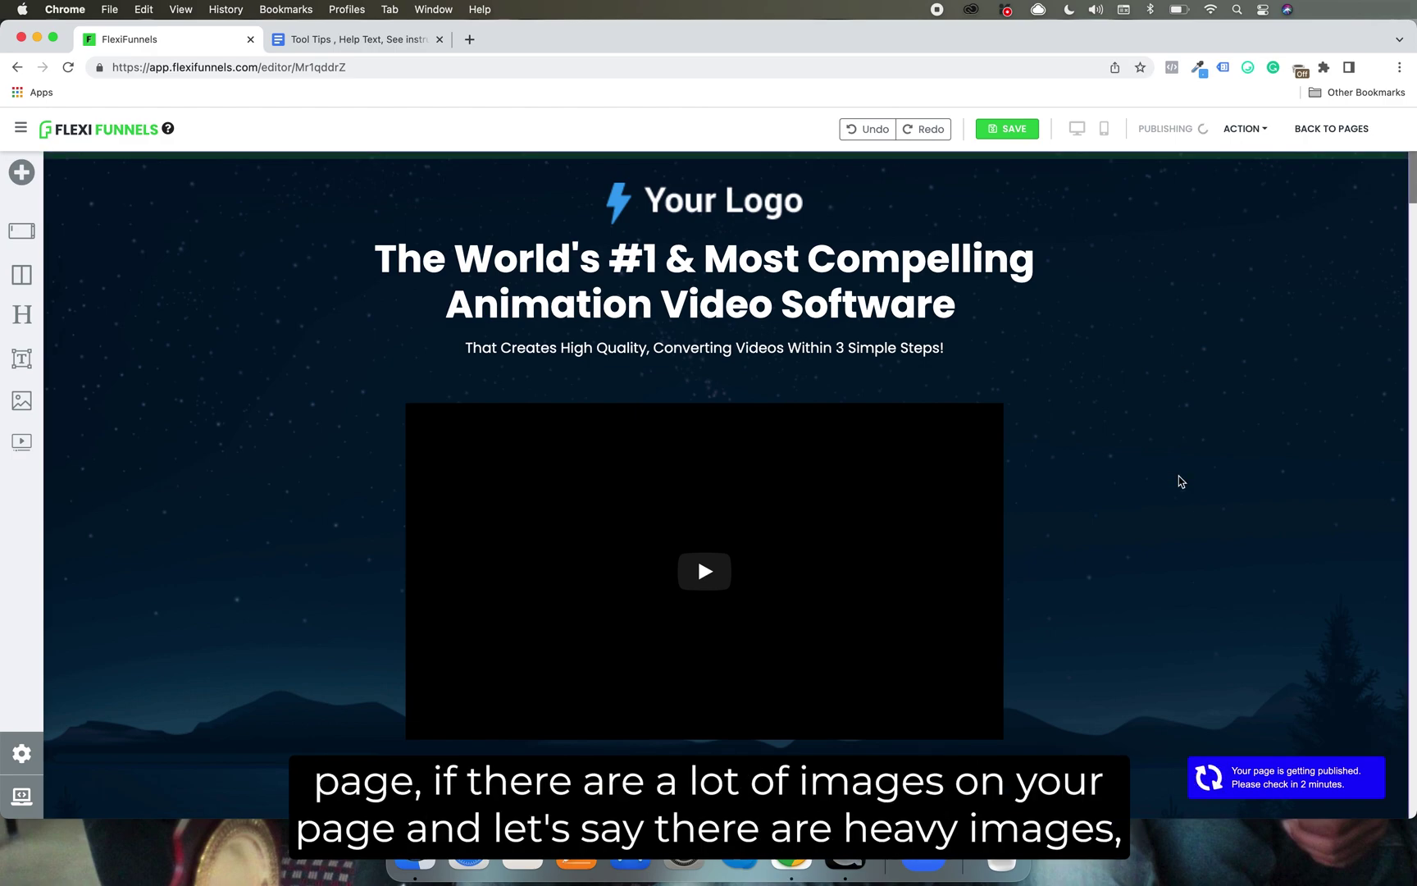
scroll(1178, 480, "down", 5)
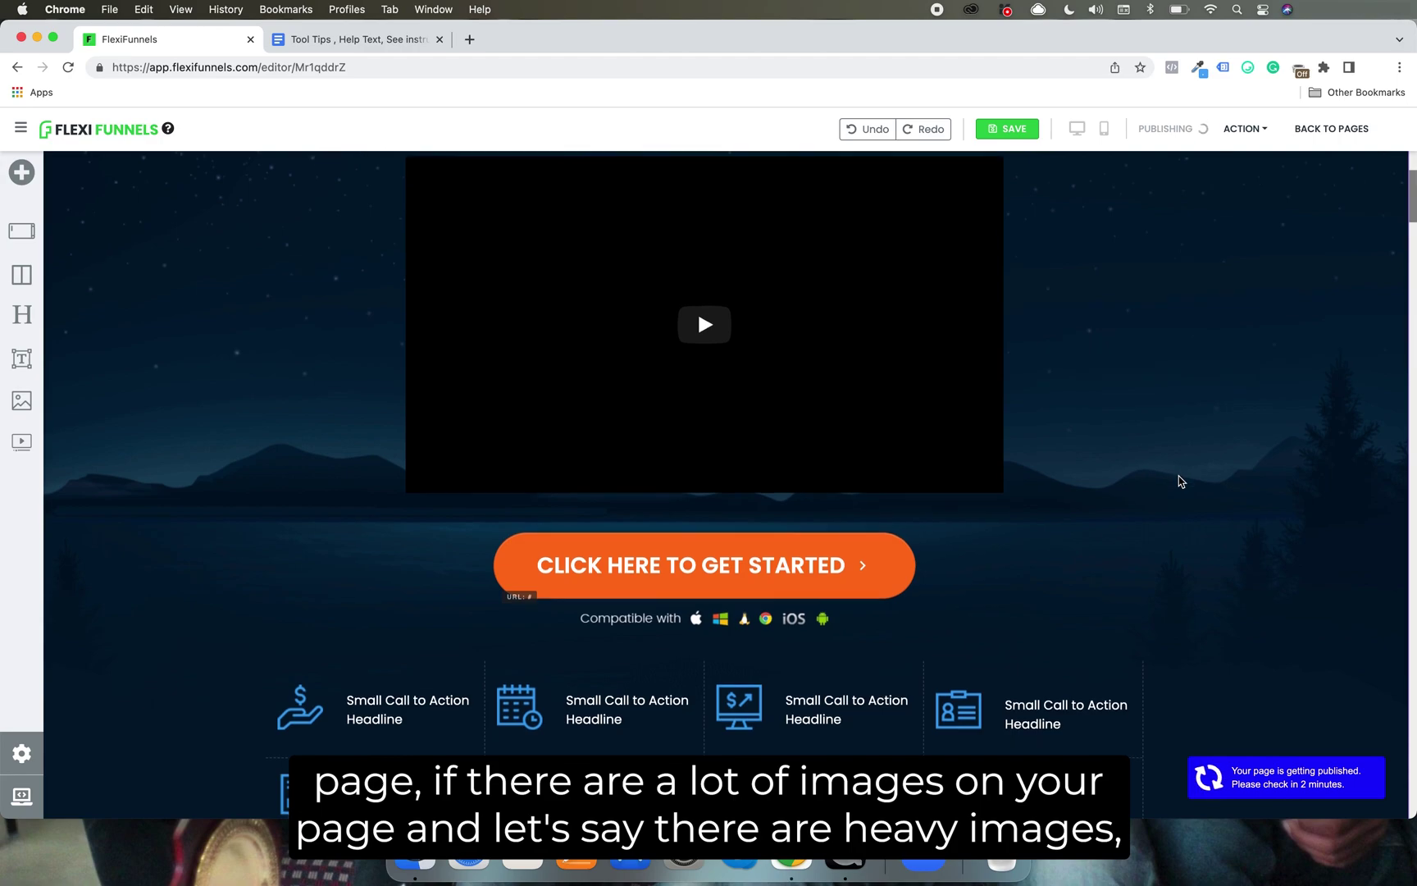
scroll(1178, 482, "down", 4)
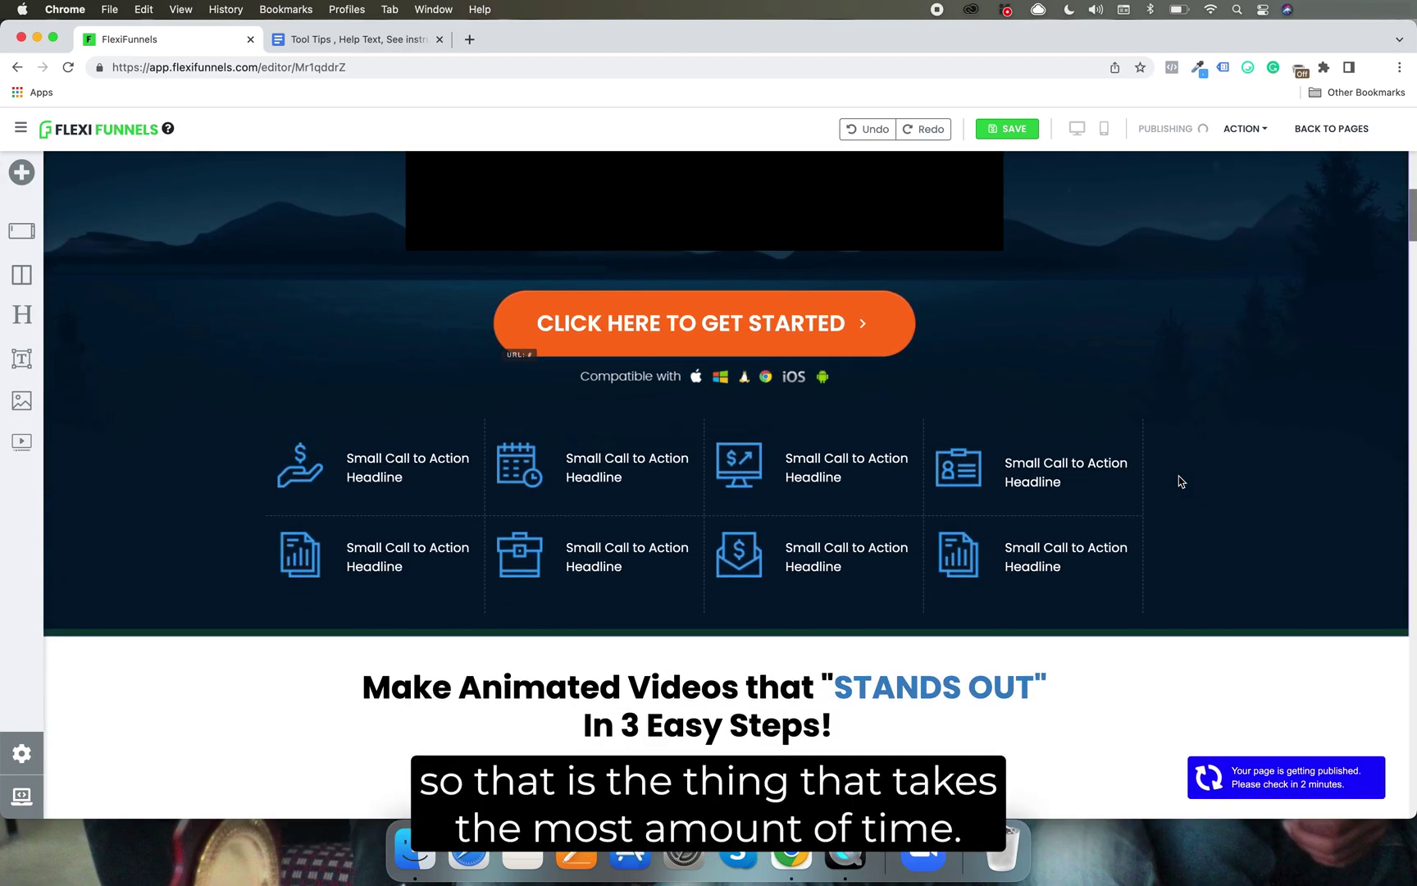
scroll(1178, 481, "down", 1)
scroll(1178, 482, "down", 1)
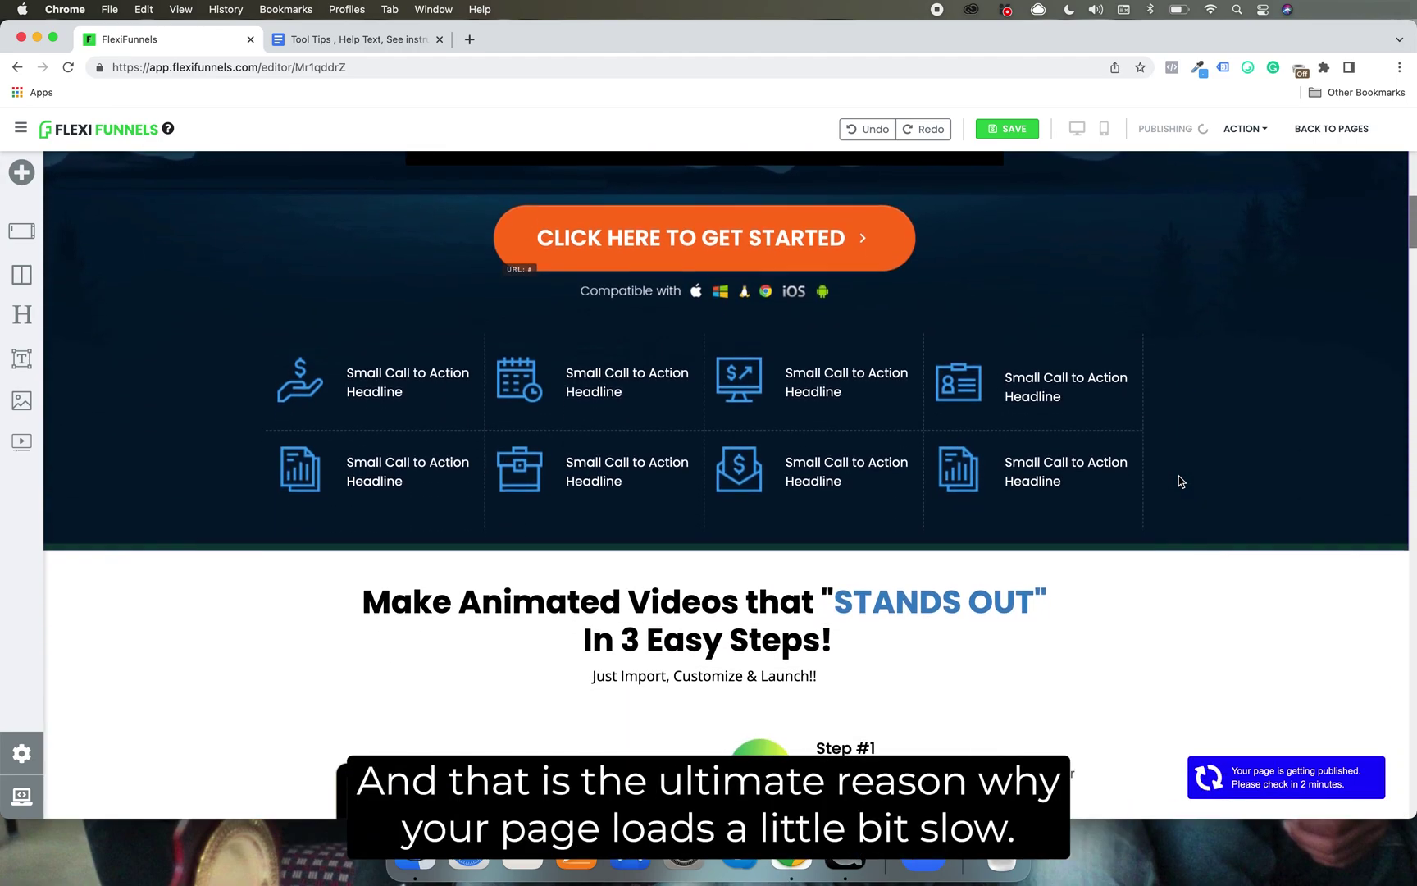
scroll(1178, 482, "down", 4)
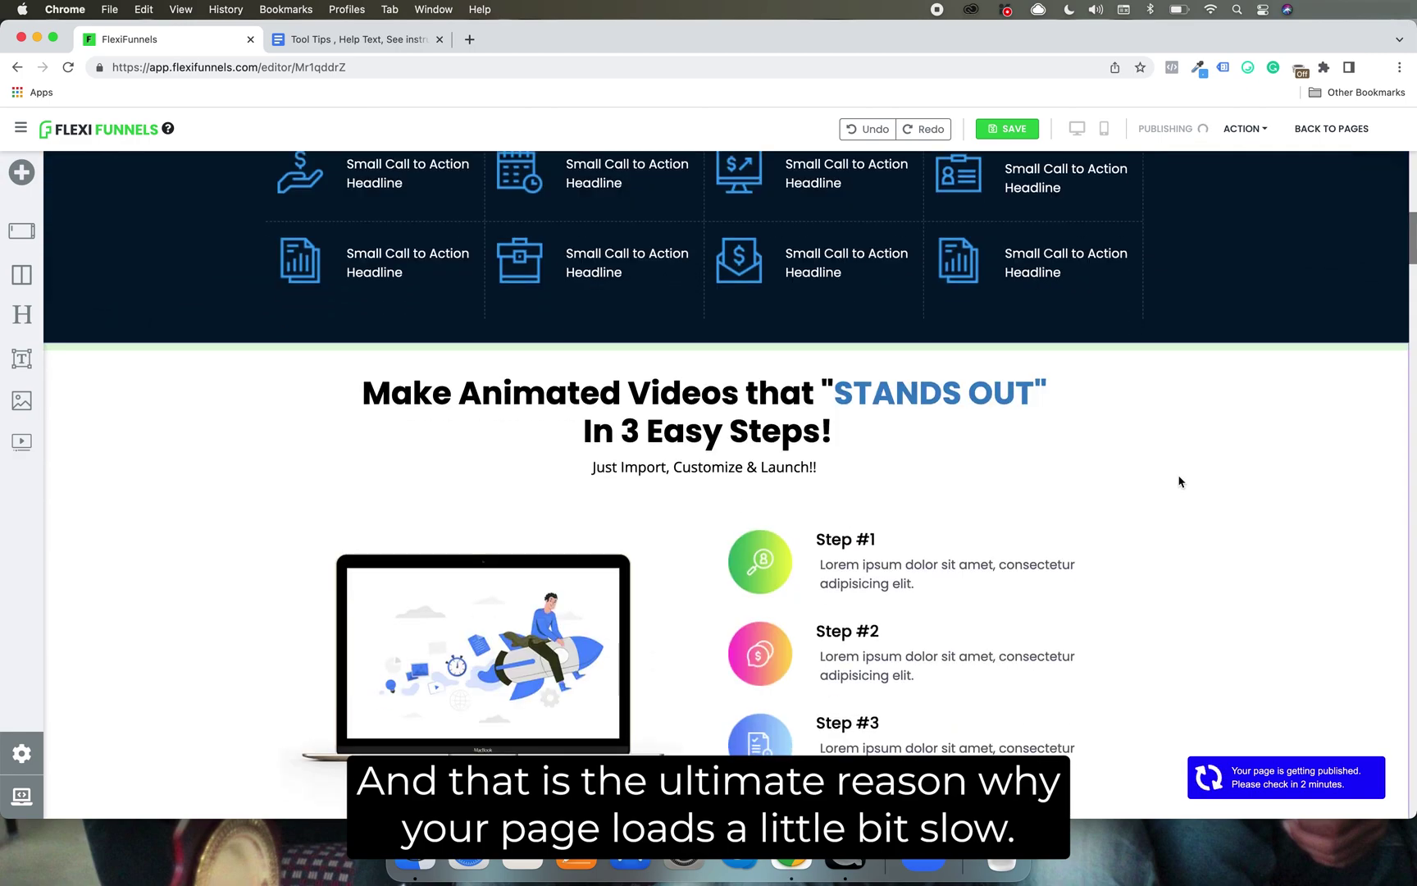
scroll(1179, 481, "up", 10)
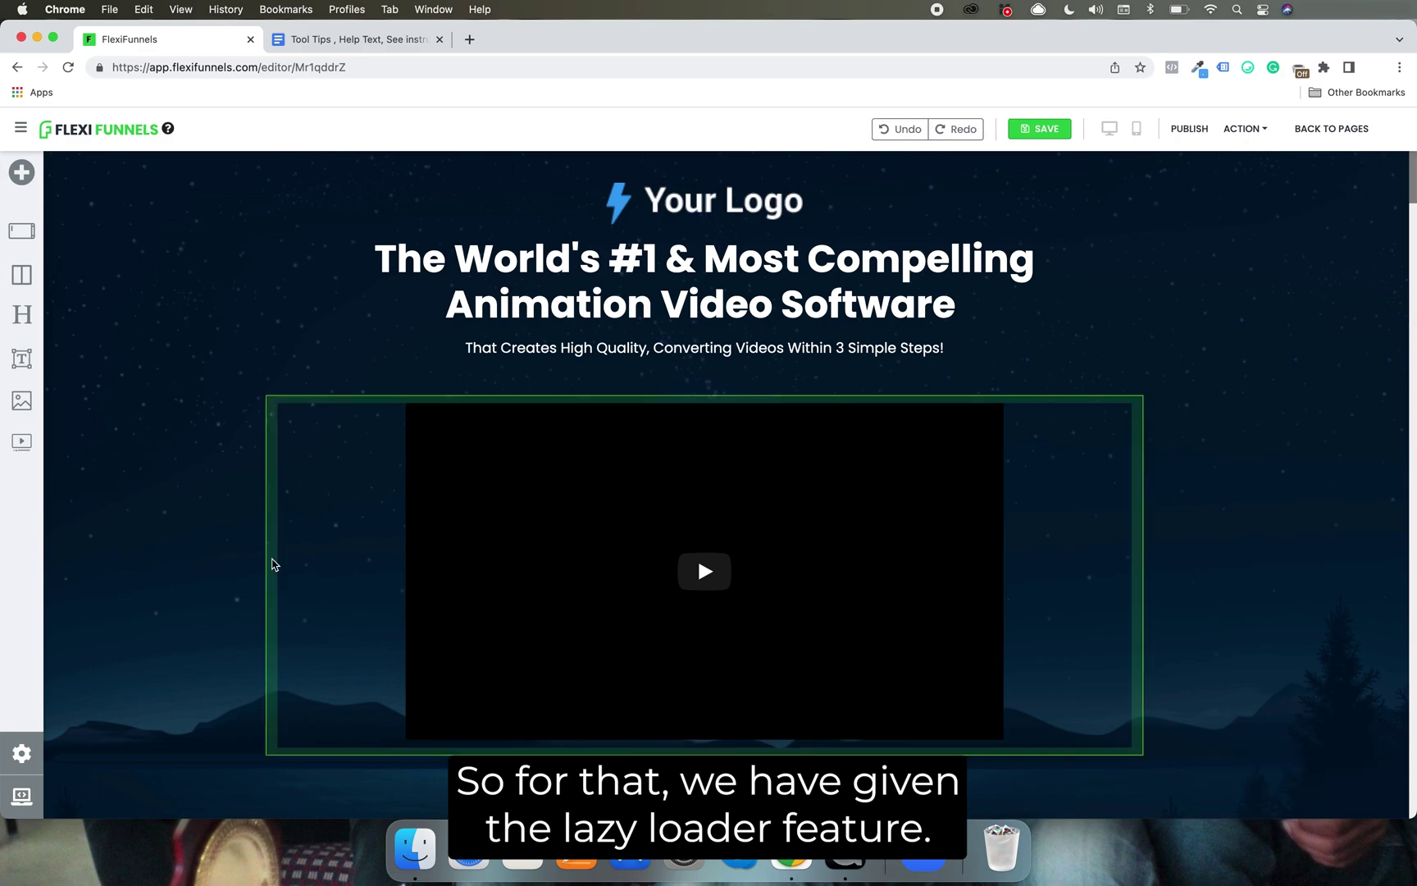
In page Settings, turn on Lazy Loader for Images (videos off) and republish
left_click(24, 742)
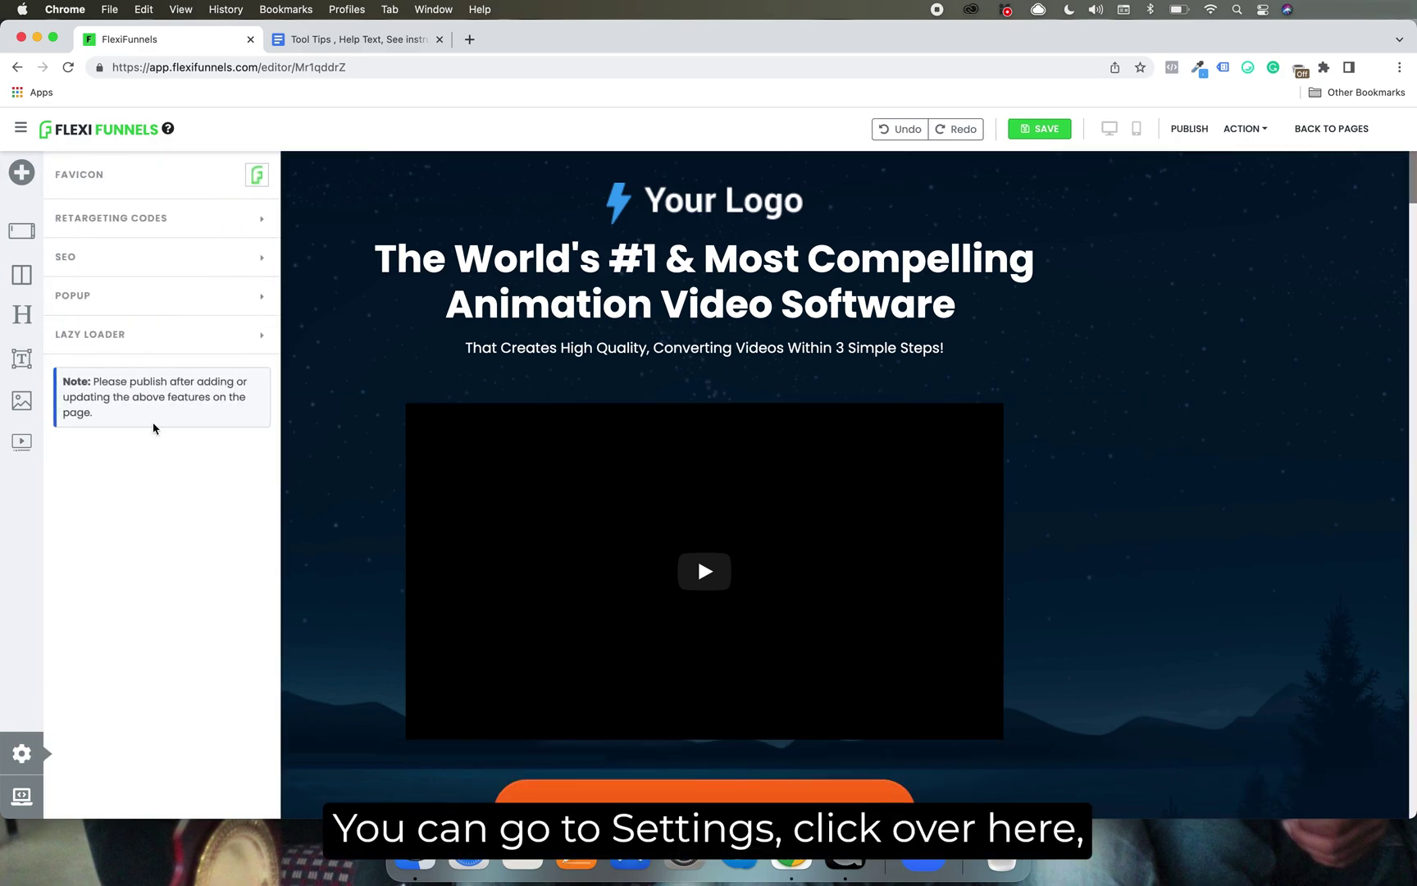
left_click(161, 343)
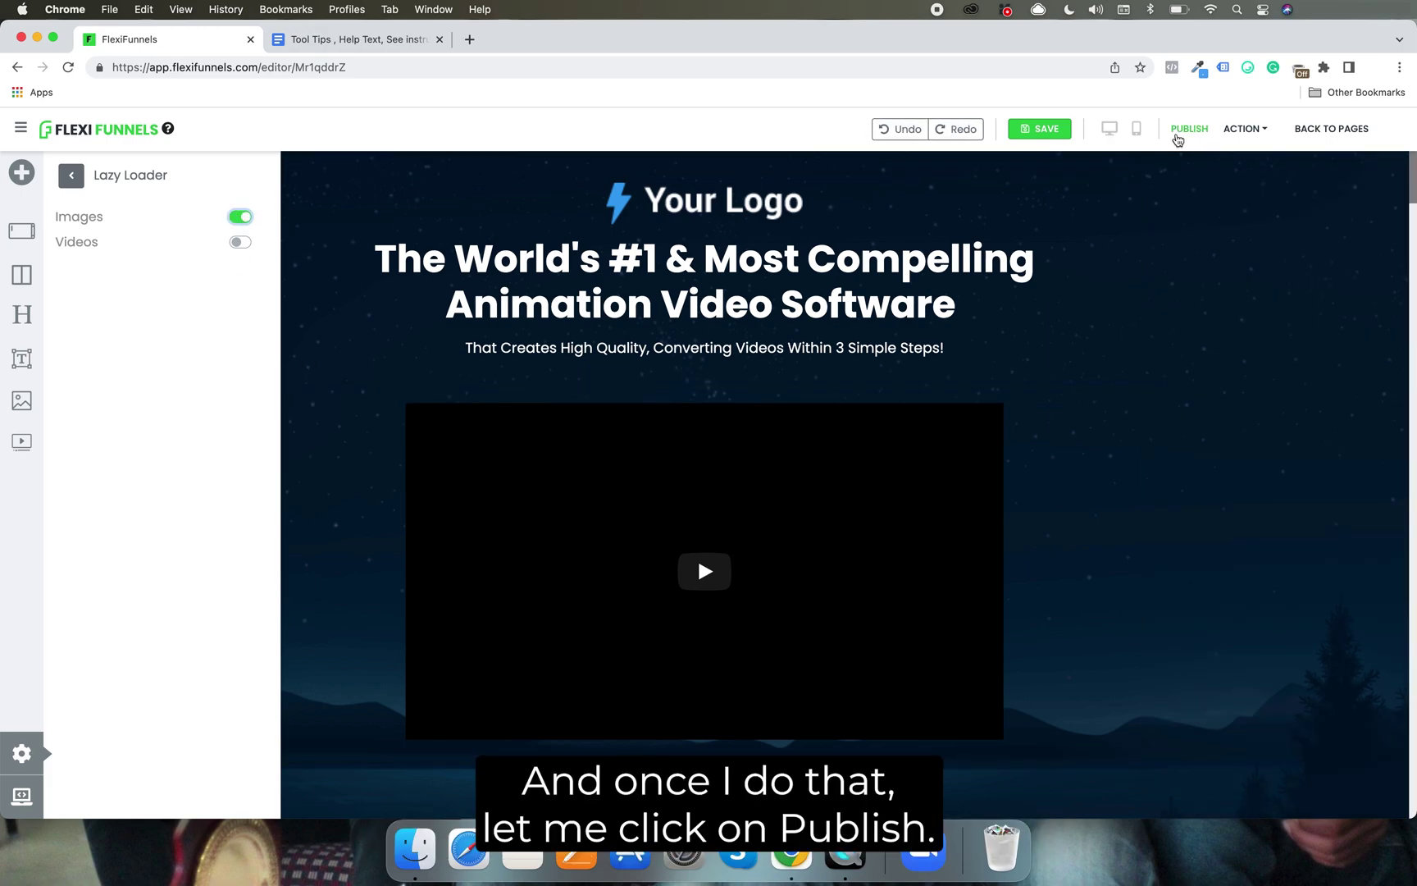
left_click(1189, 131)
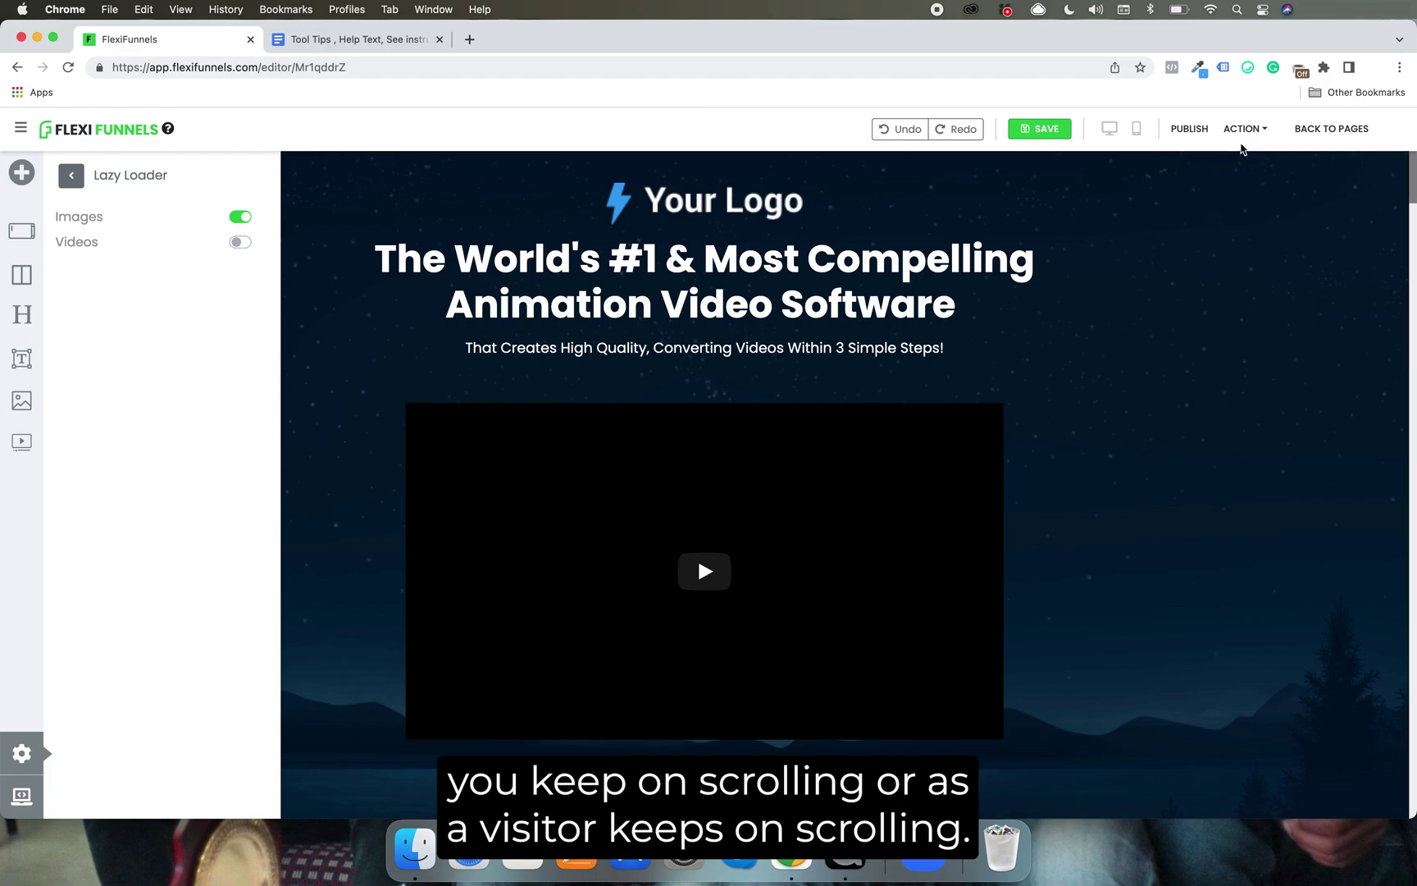
View the live published Lazy Loader page in a new tab and scroll through its upper sections
left_click(1243, 128)
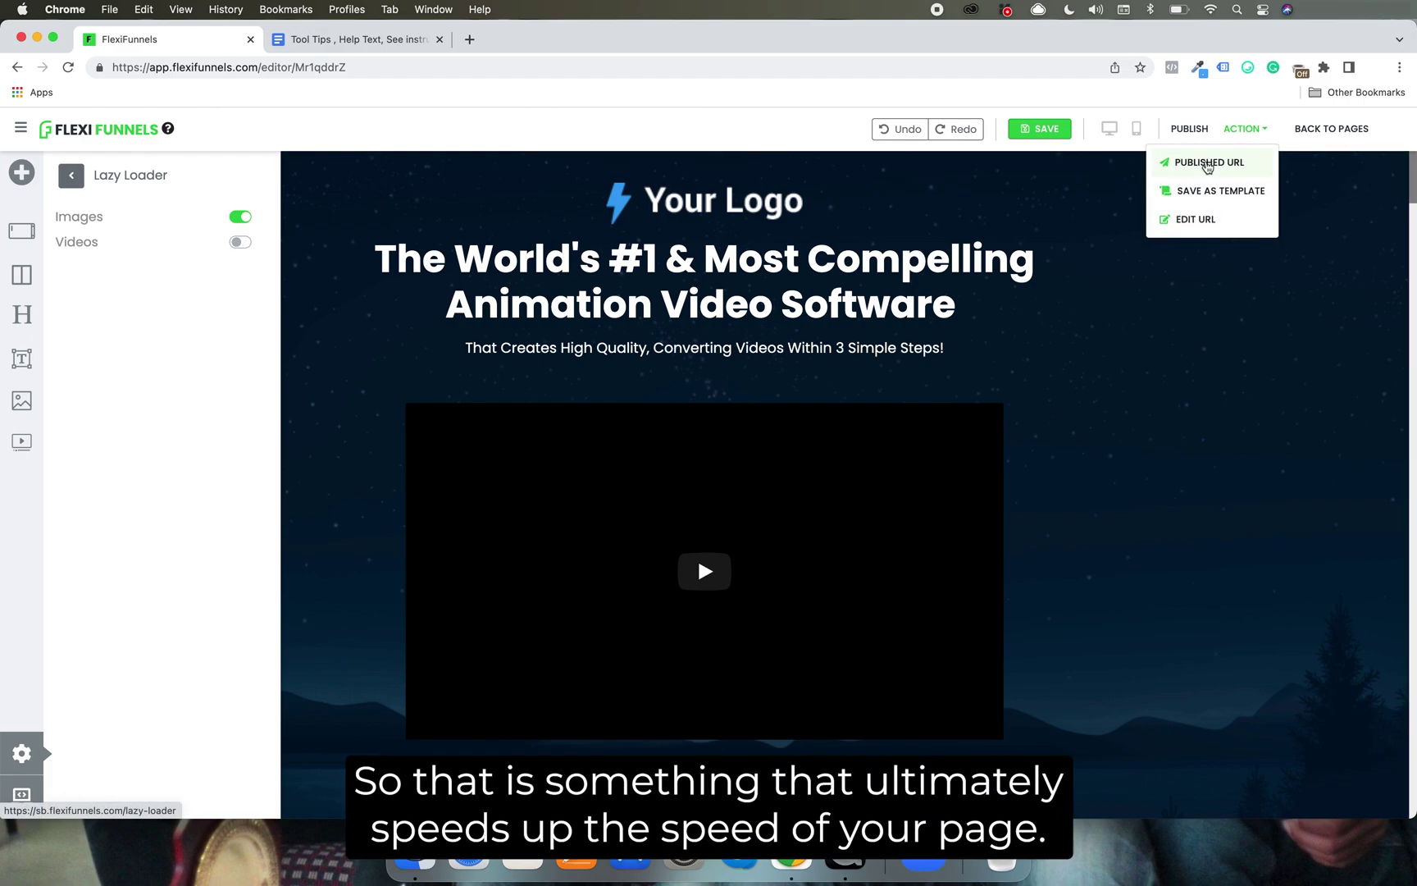
left_click(1206, 163)
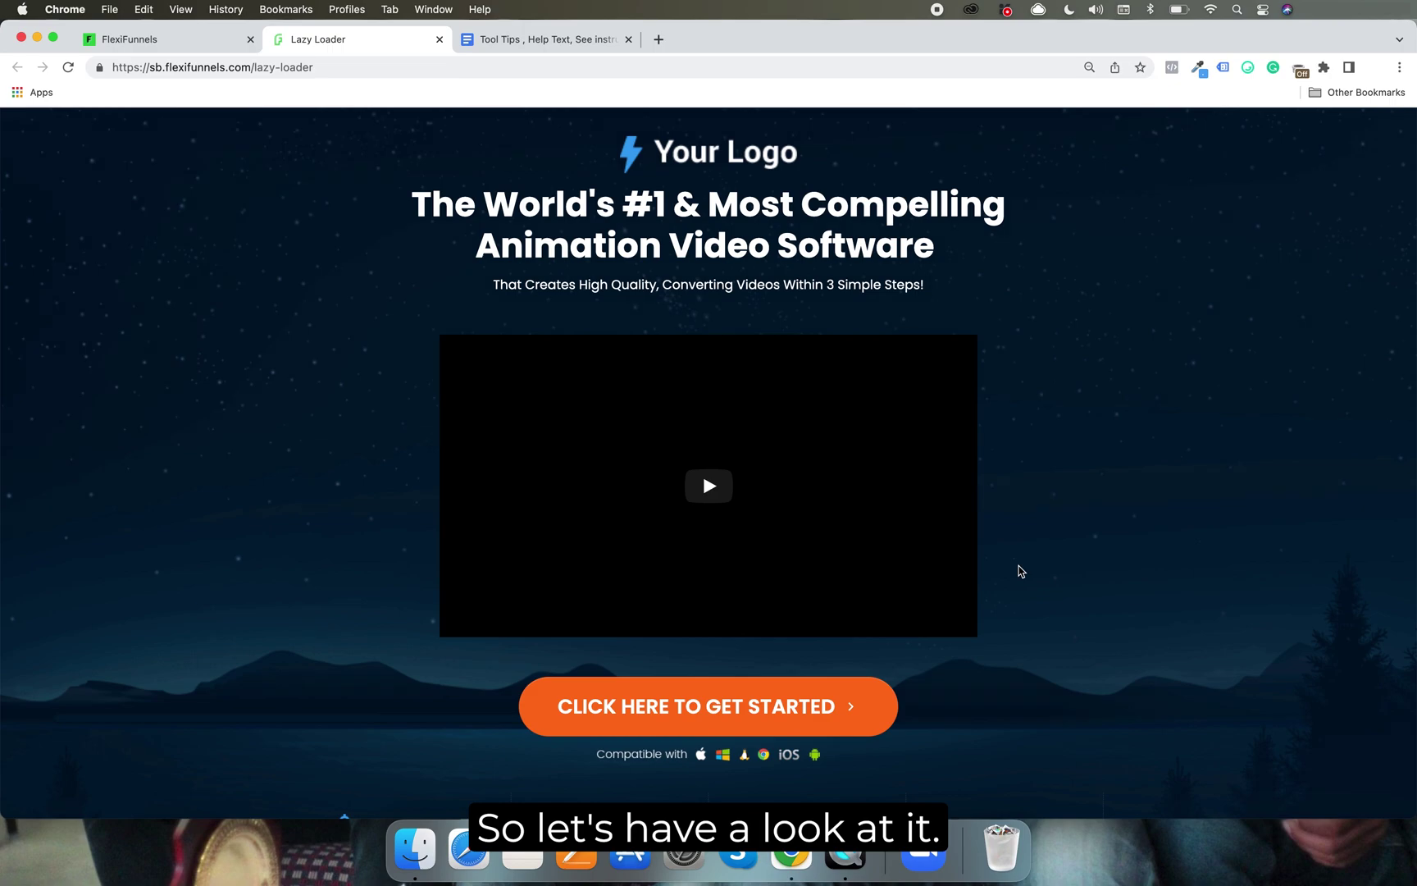
scroll(1020, 571, "down", 5)
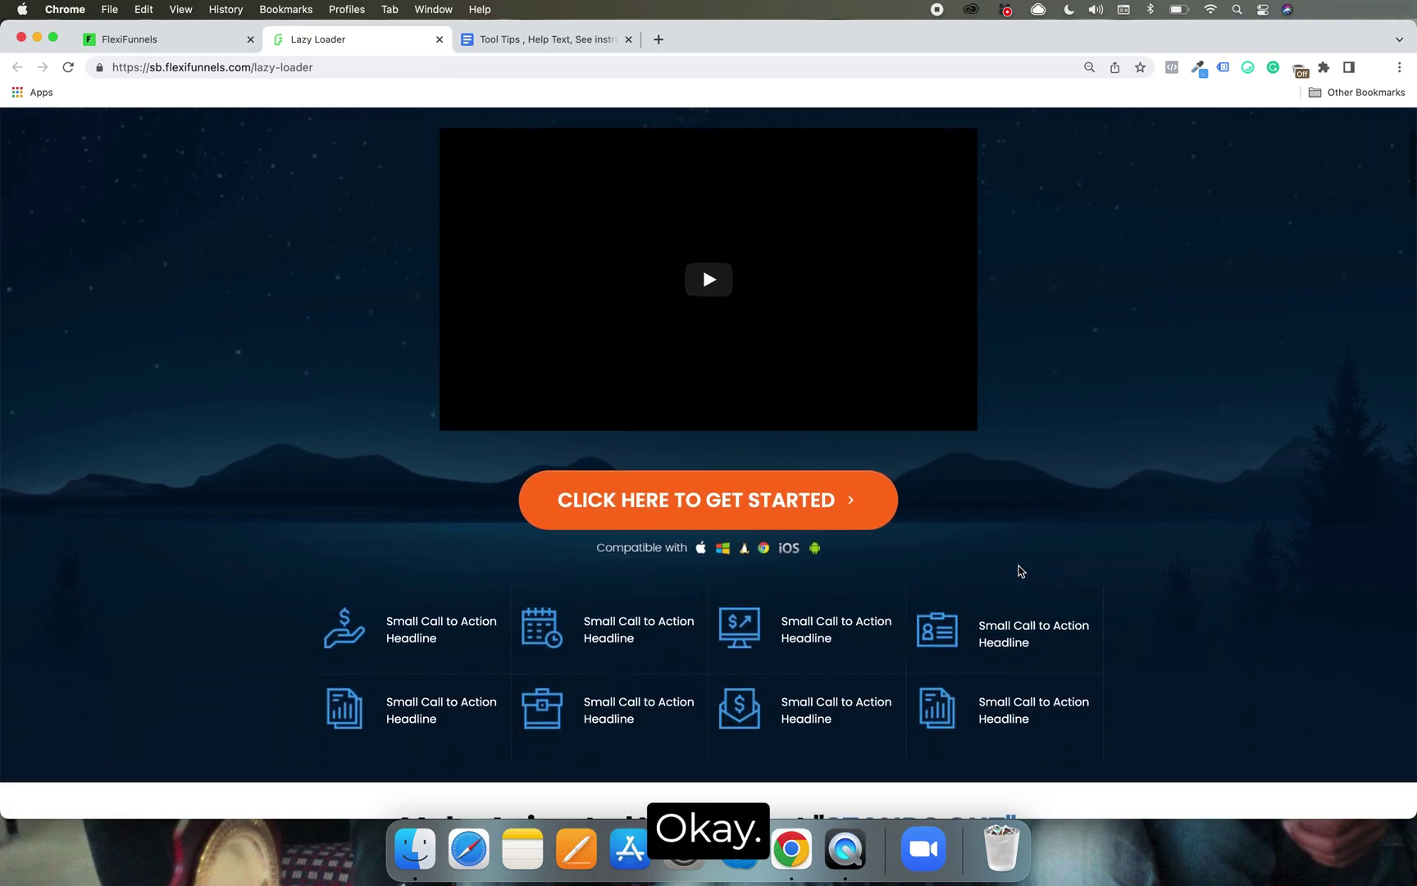
scroll(1021, 572, "down", 5)
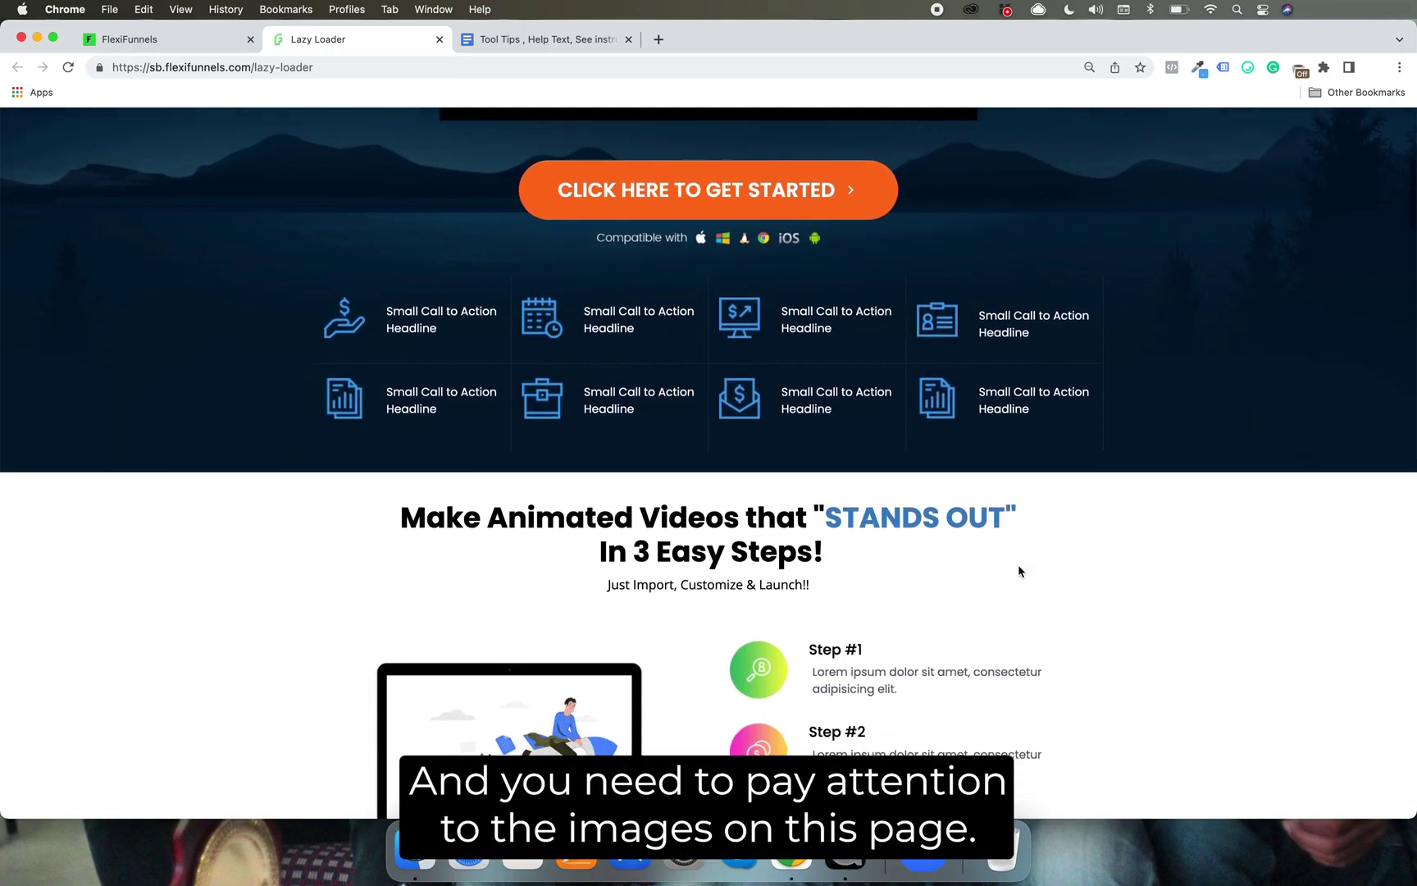
scroll(1021, 571, "down", 6)
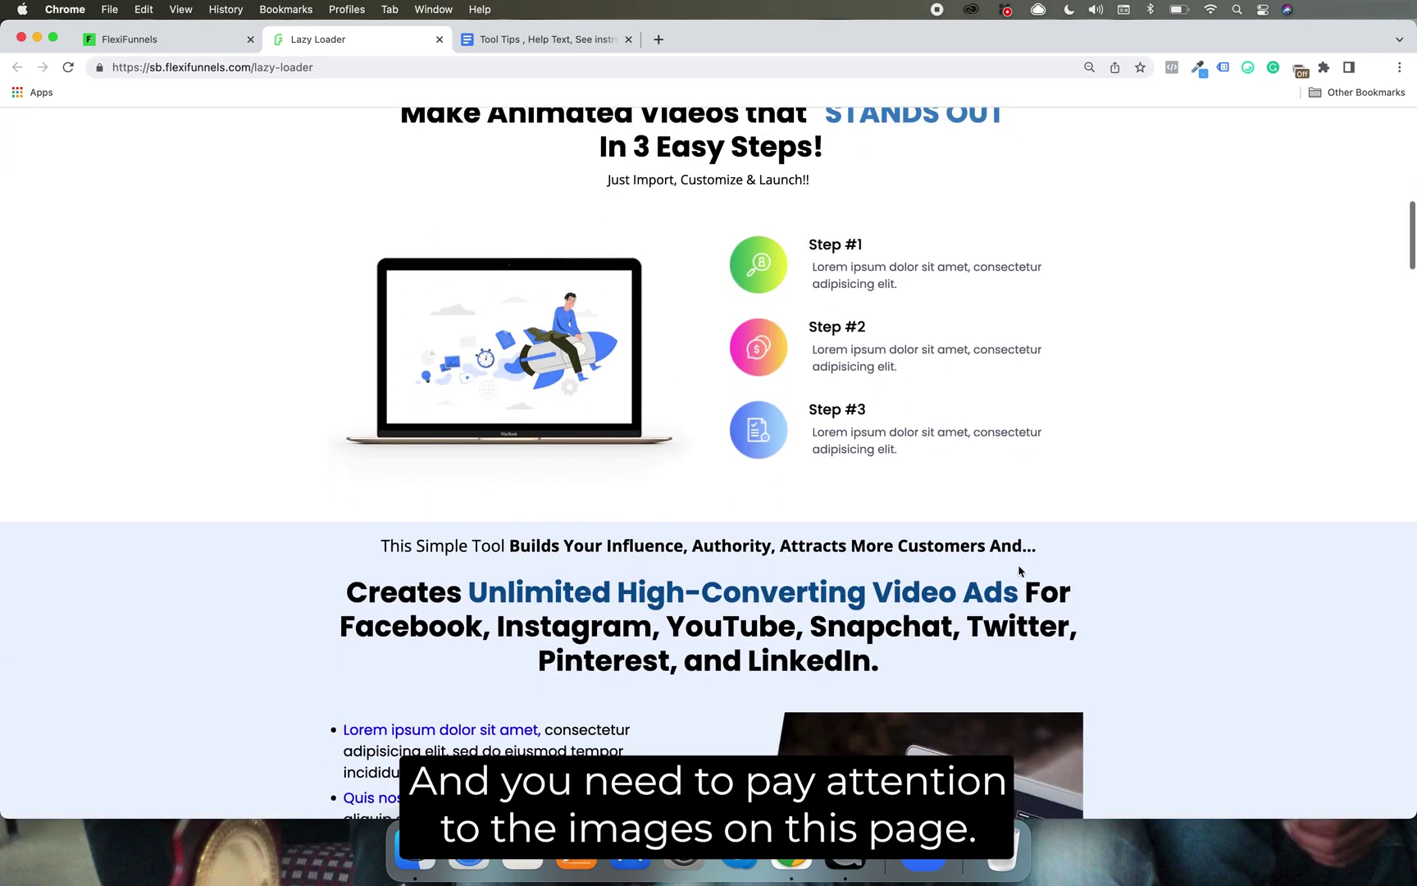
scroll(1021, 572, "down", 5)
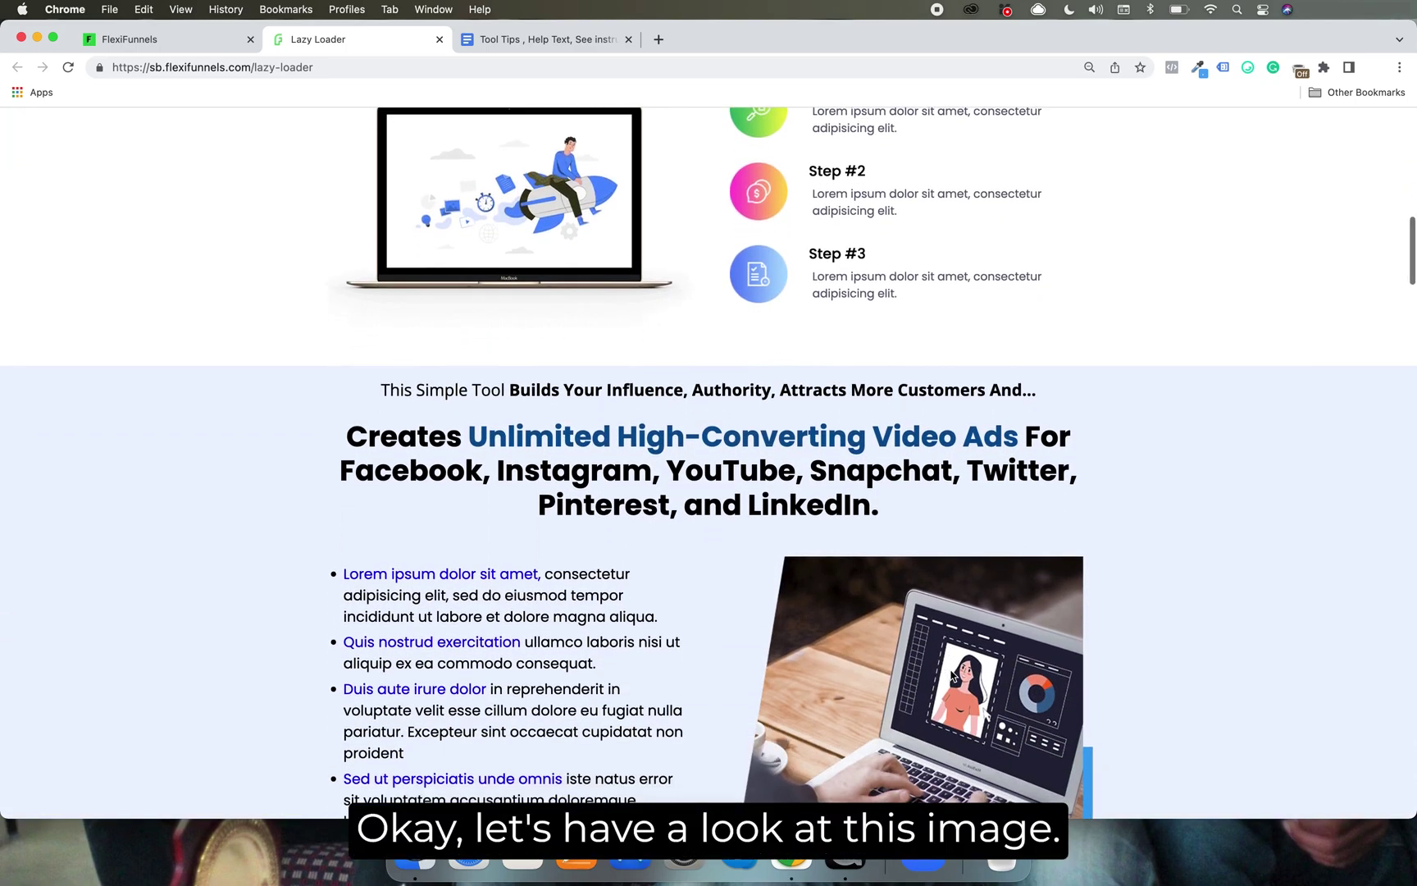
scroll(951, 674, "down", 5)
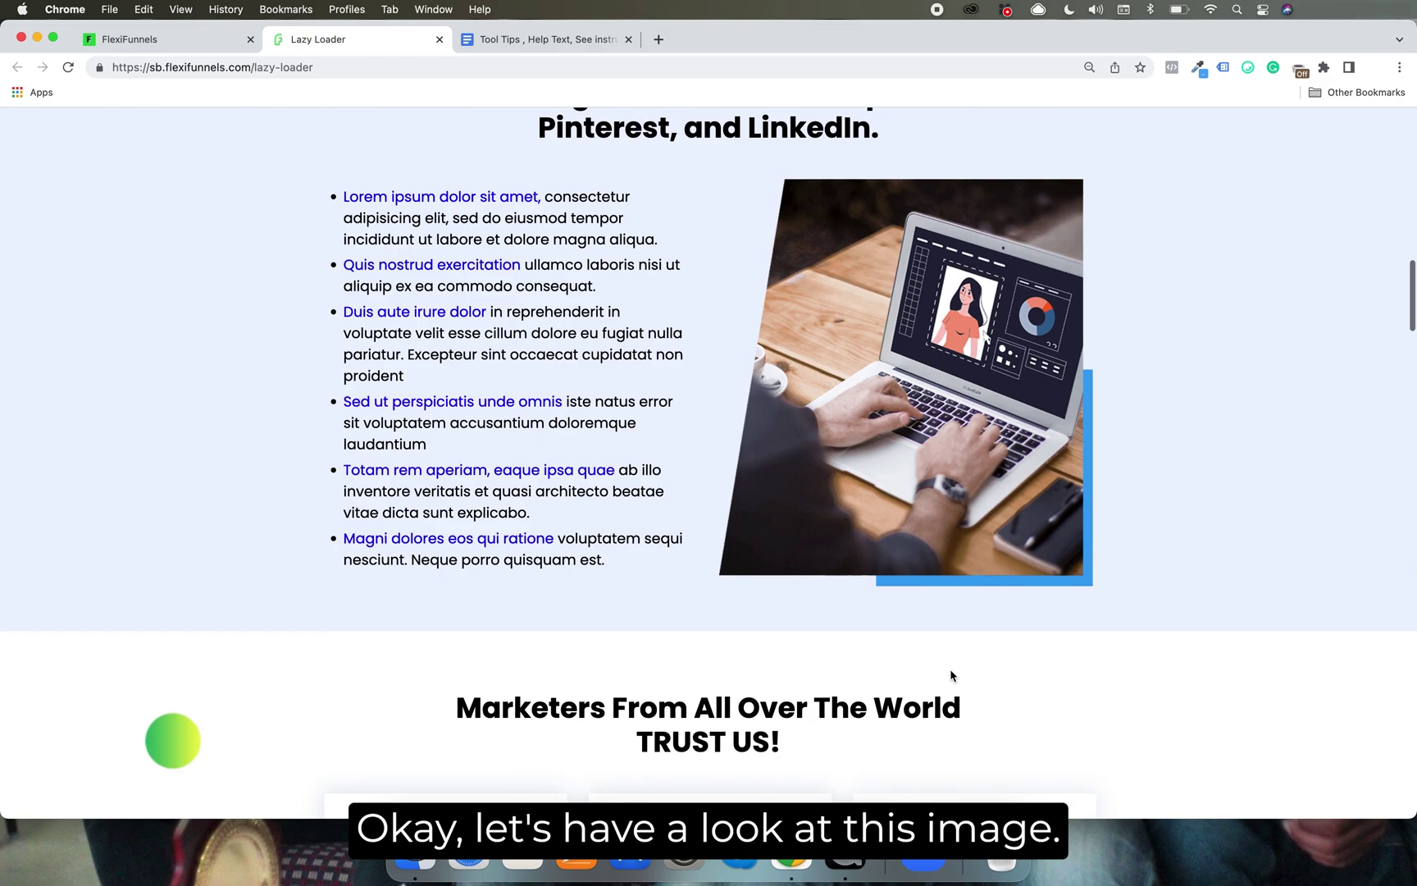
scroll(524, 698, "down", 2)
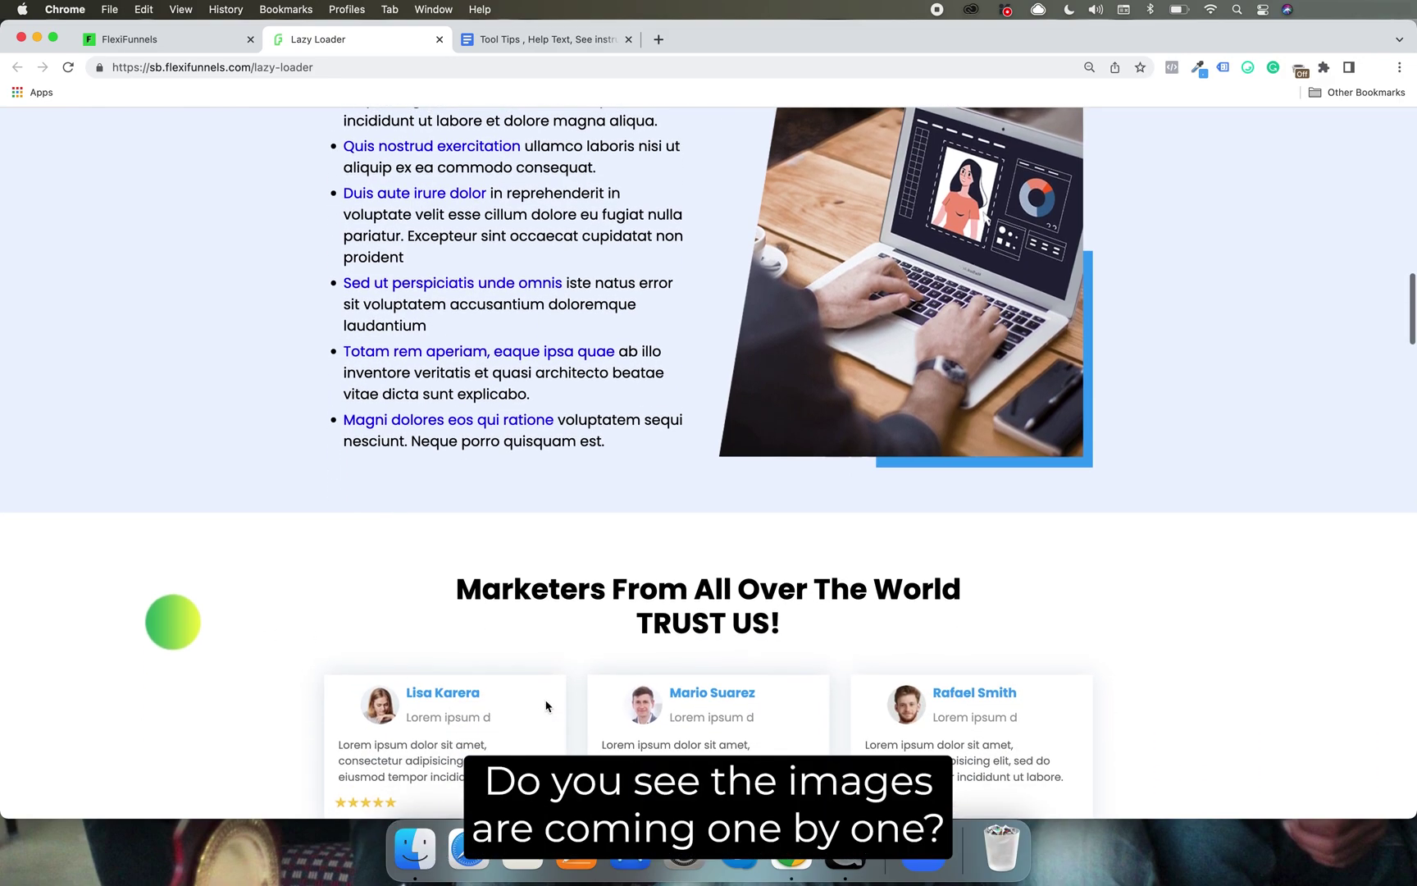
scroll(546, 706, "down", 4)
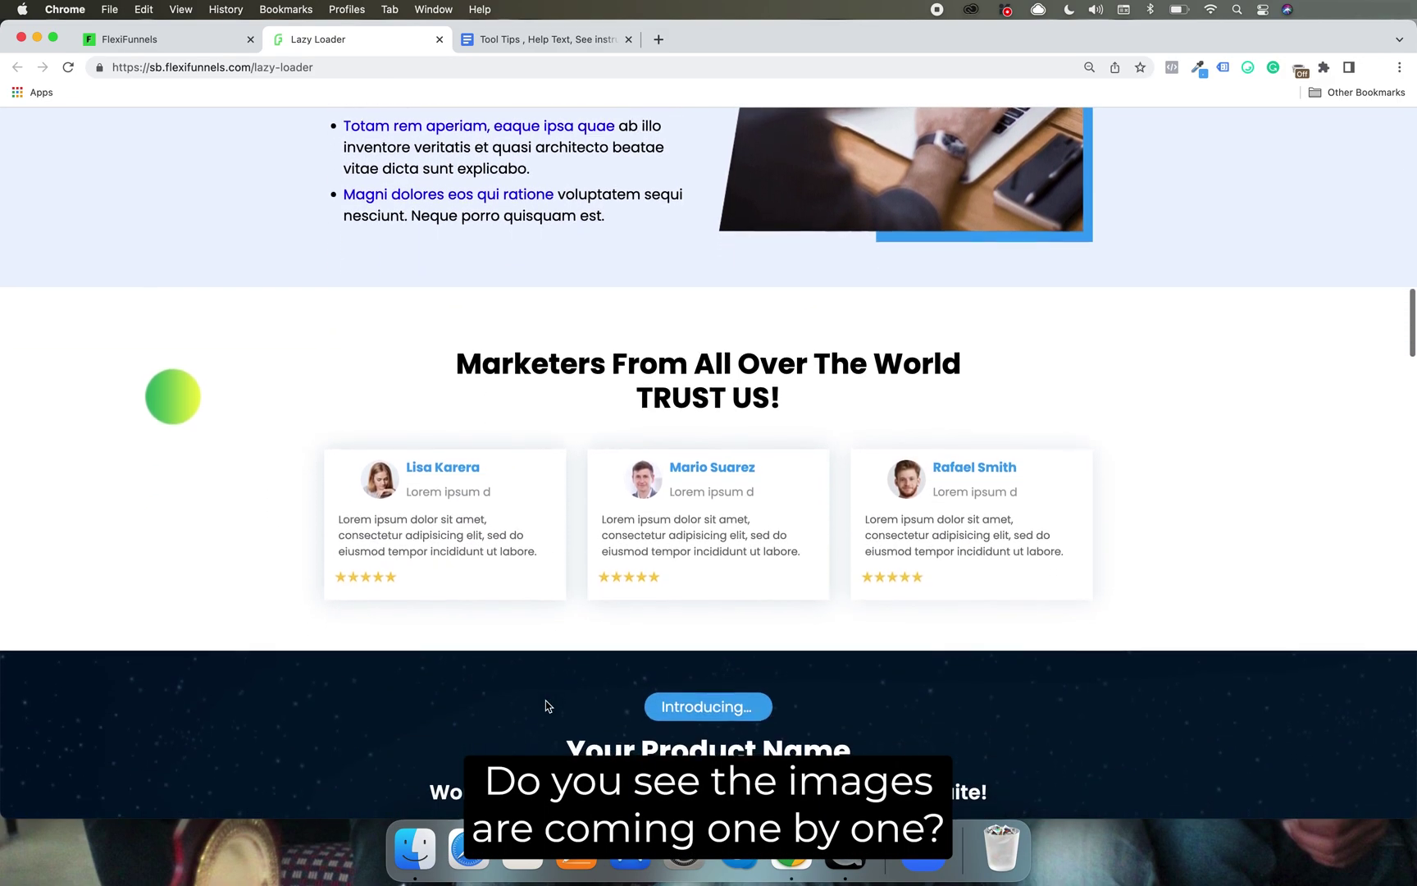
scroll(548, 706, "down", 9)
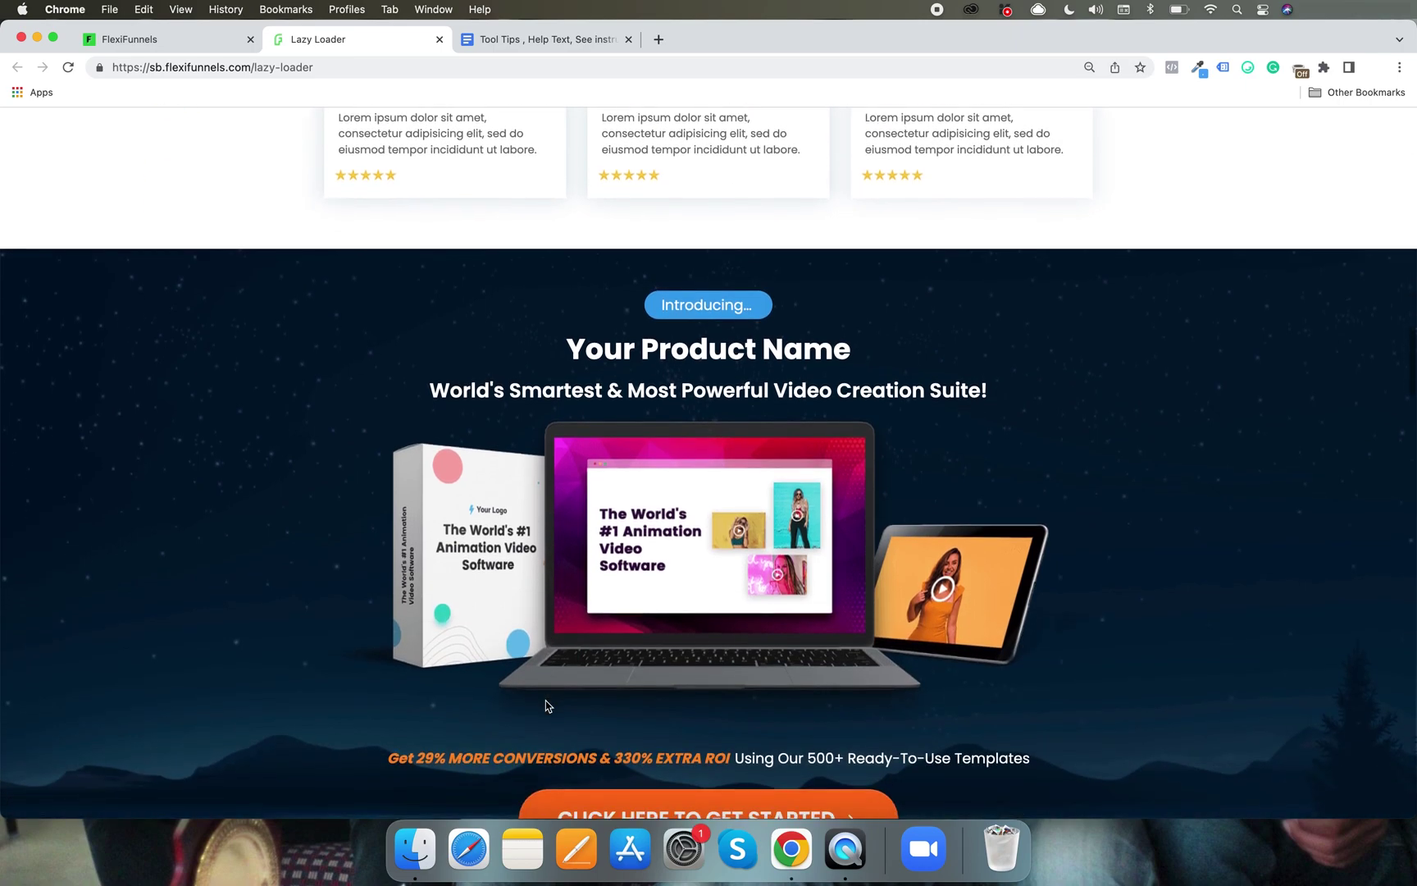
scroll(546, 704, "down", 11)
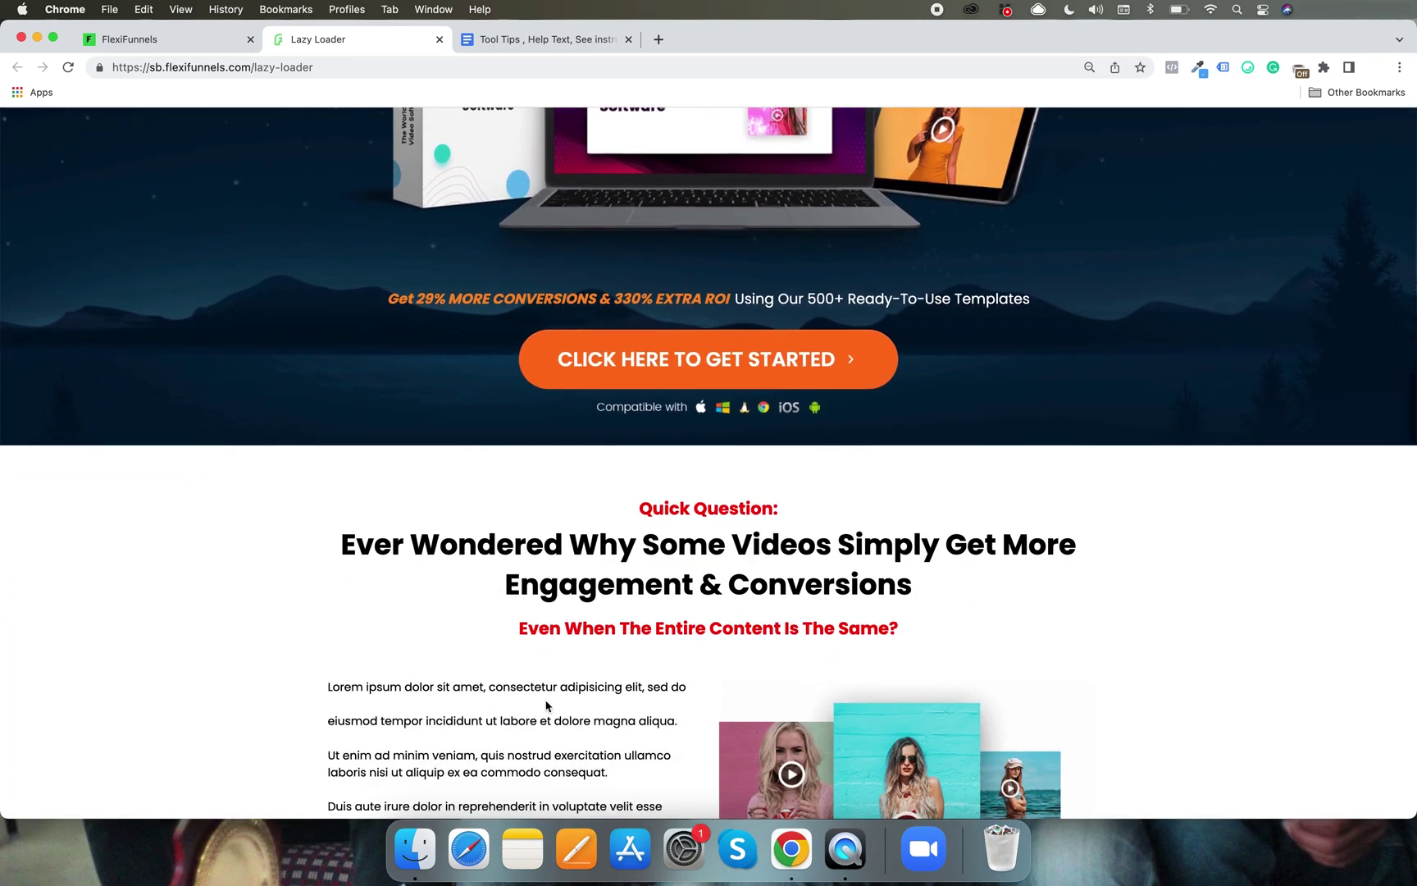
scroll(547, 704, "down", 9)
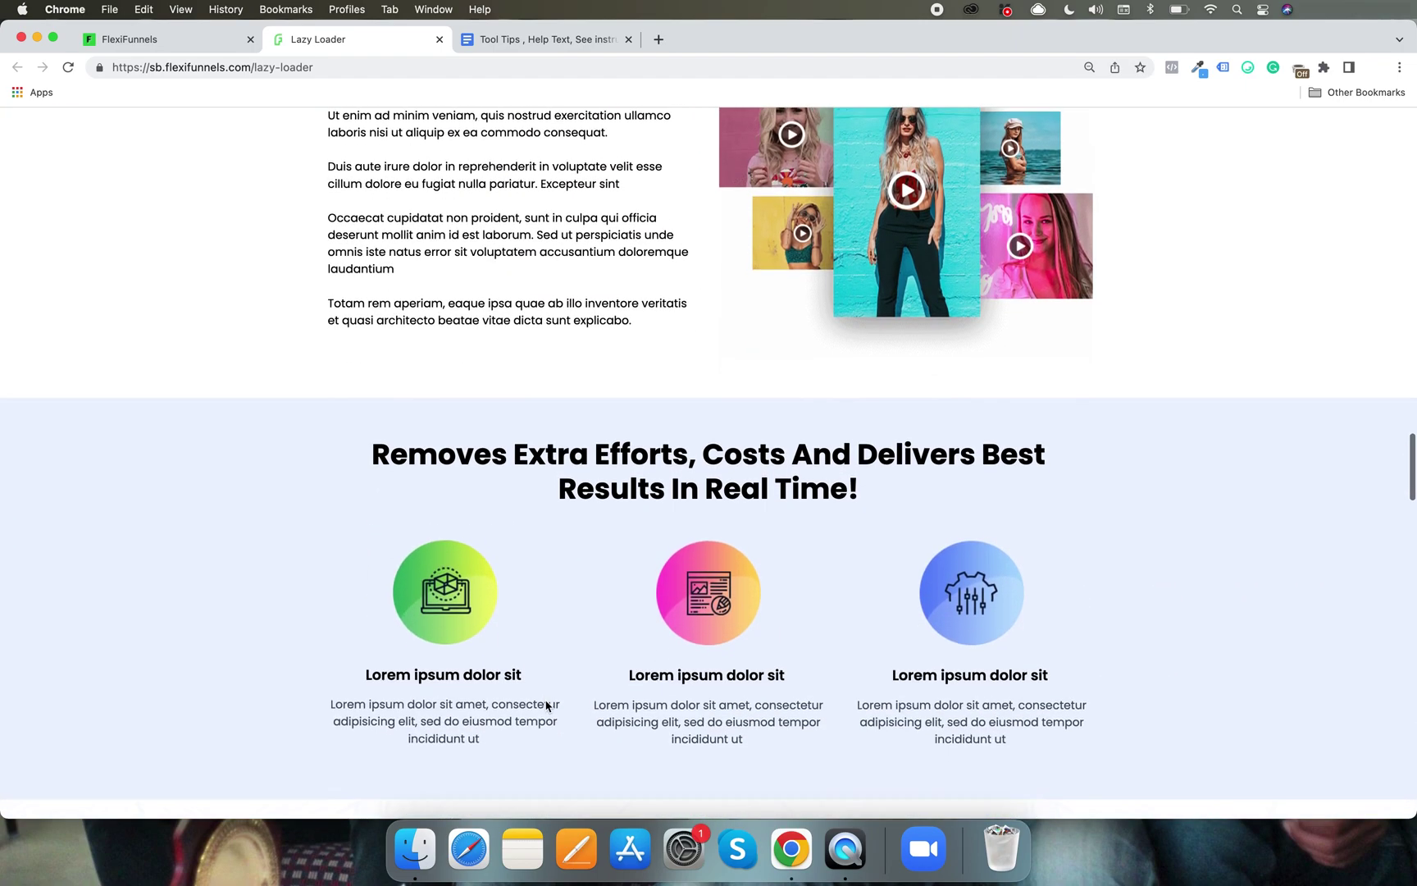
scroll(547, 705, "down", 12)
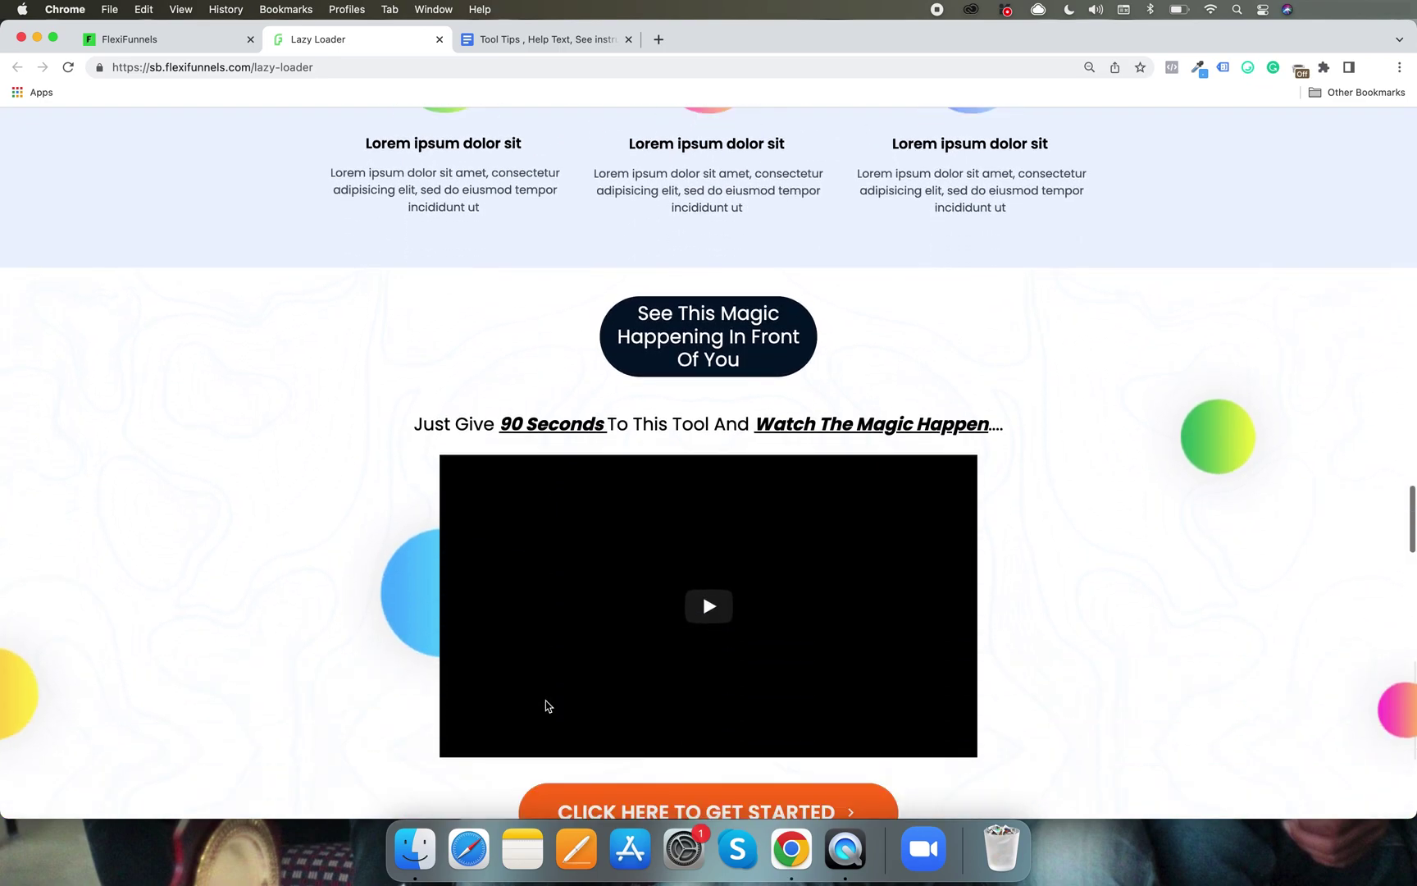
scroll(547, 704, "down", 5)
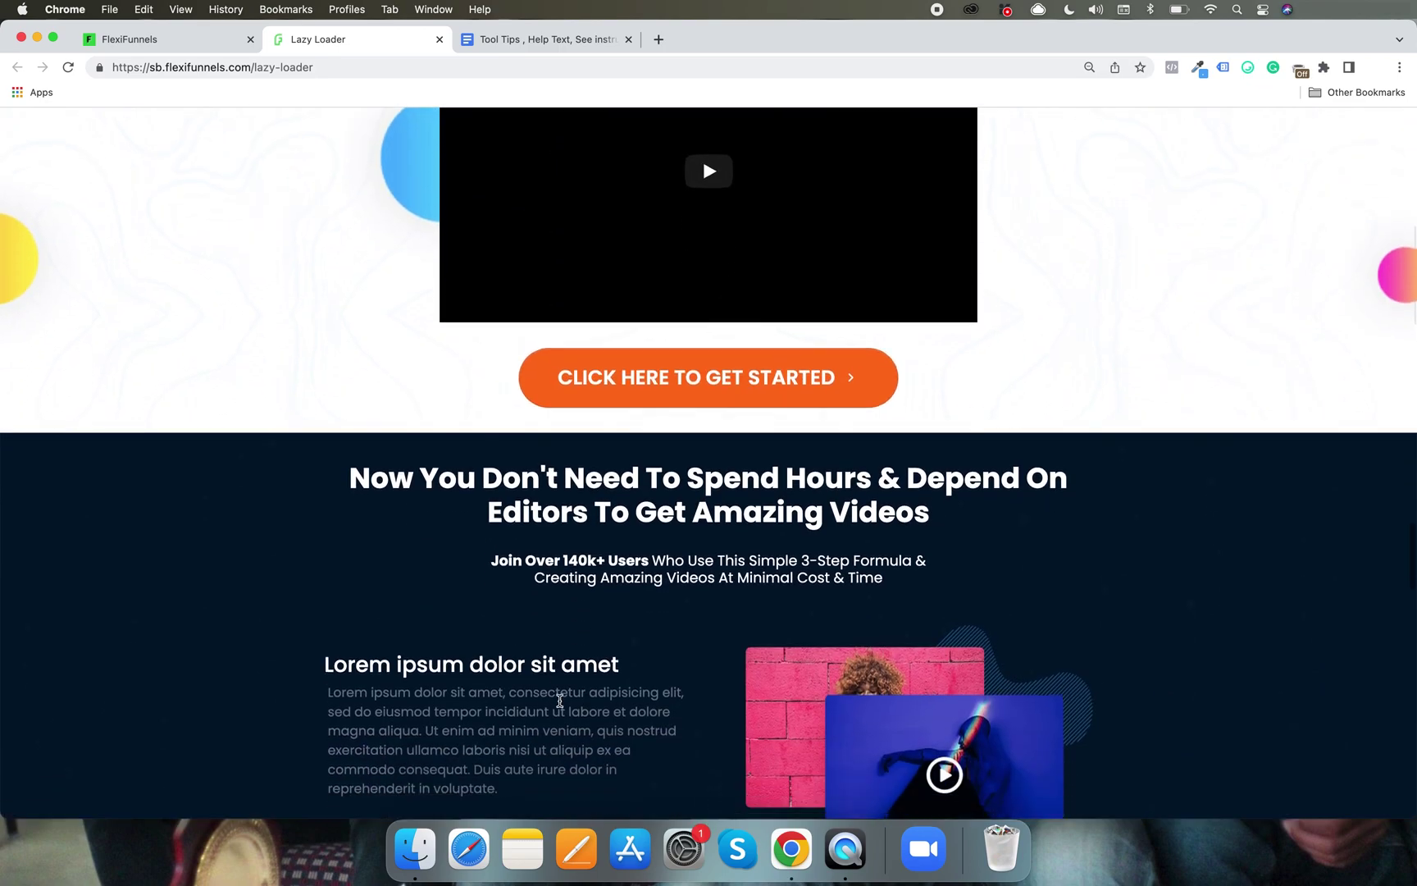
scroll(882, 775, "down", 3)
scroll(881, 775, "down", 1)
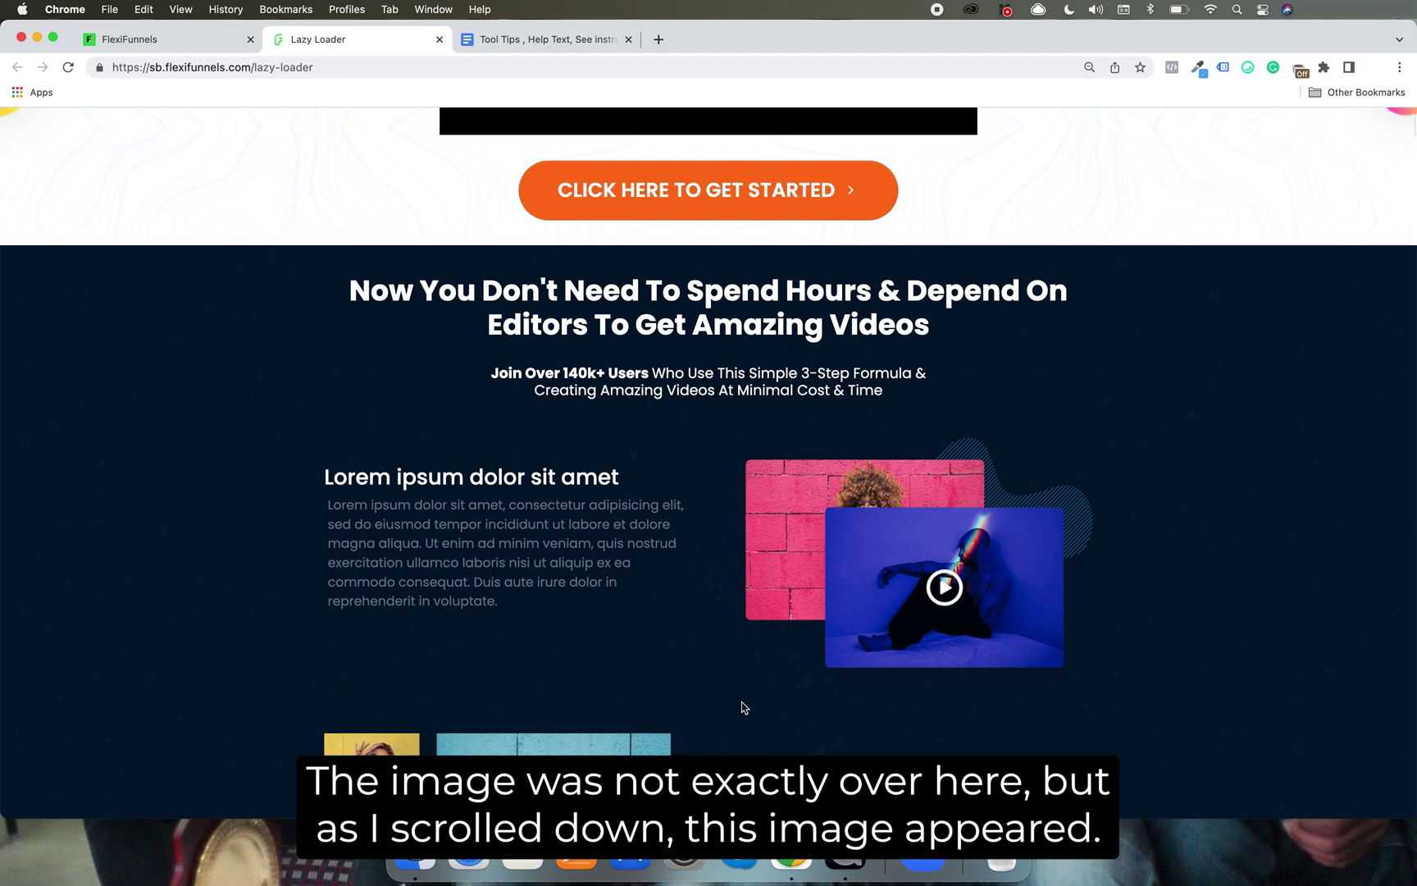
Keep scrolling past pricing and guarantee down to the FAQ, watching images load
scroll(777, 707, "down", 5)
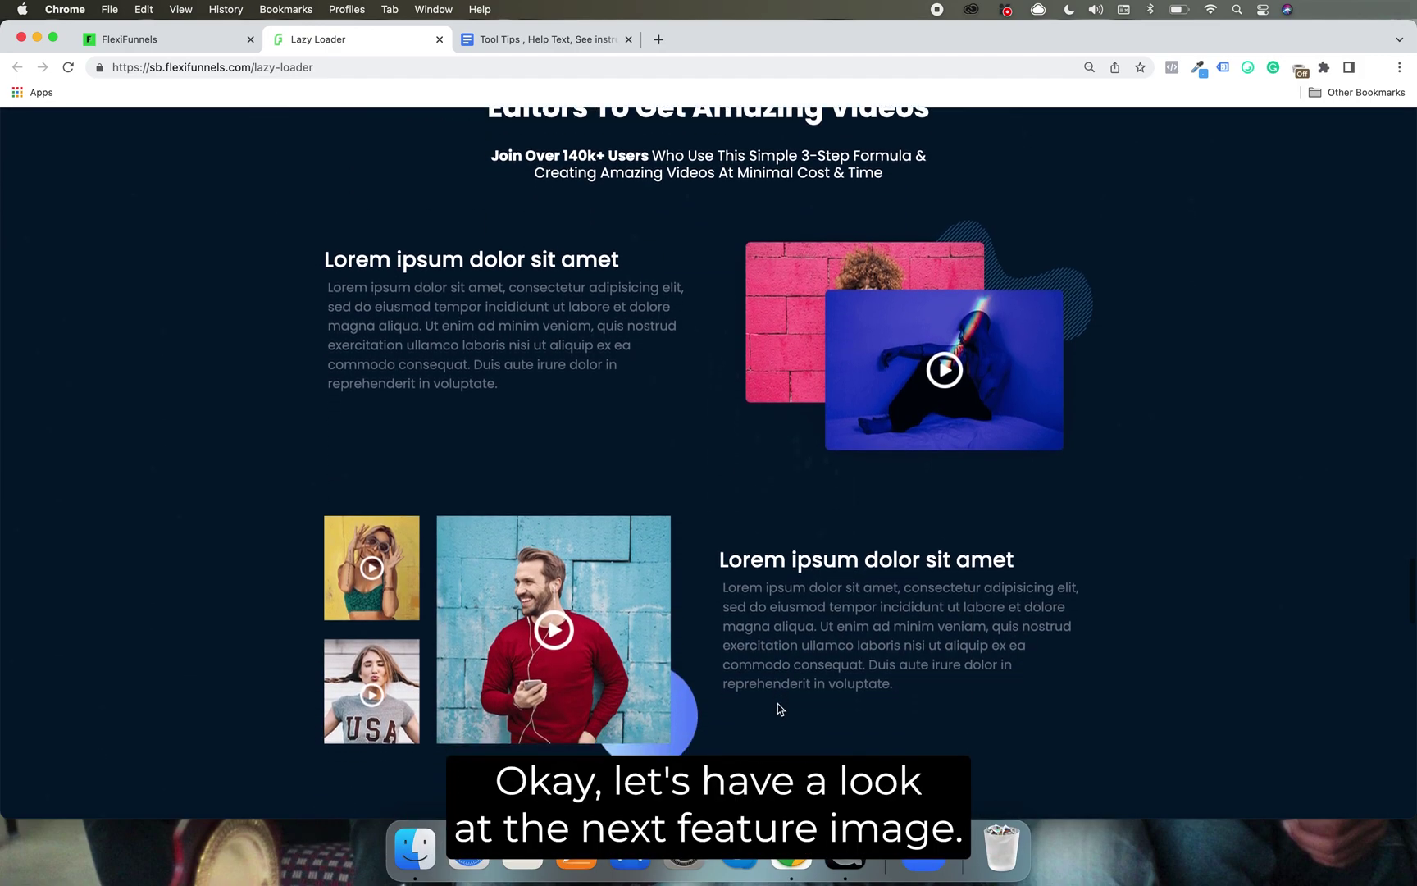
scroll(778, 707, "down", 3)
scroll(871, 745, "down", 3)
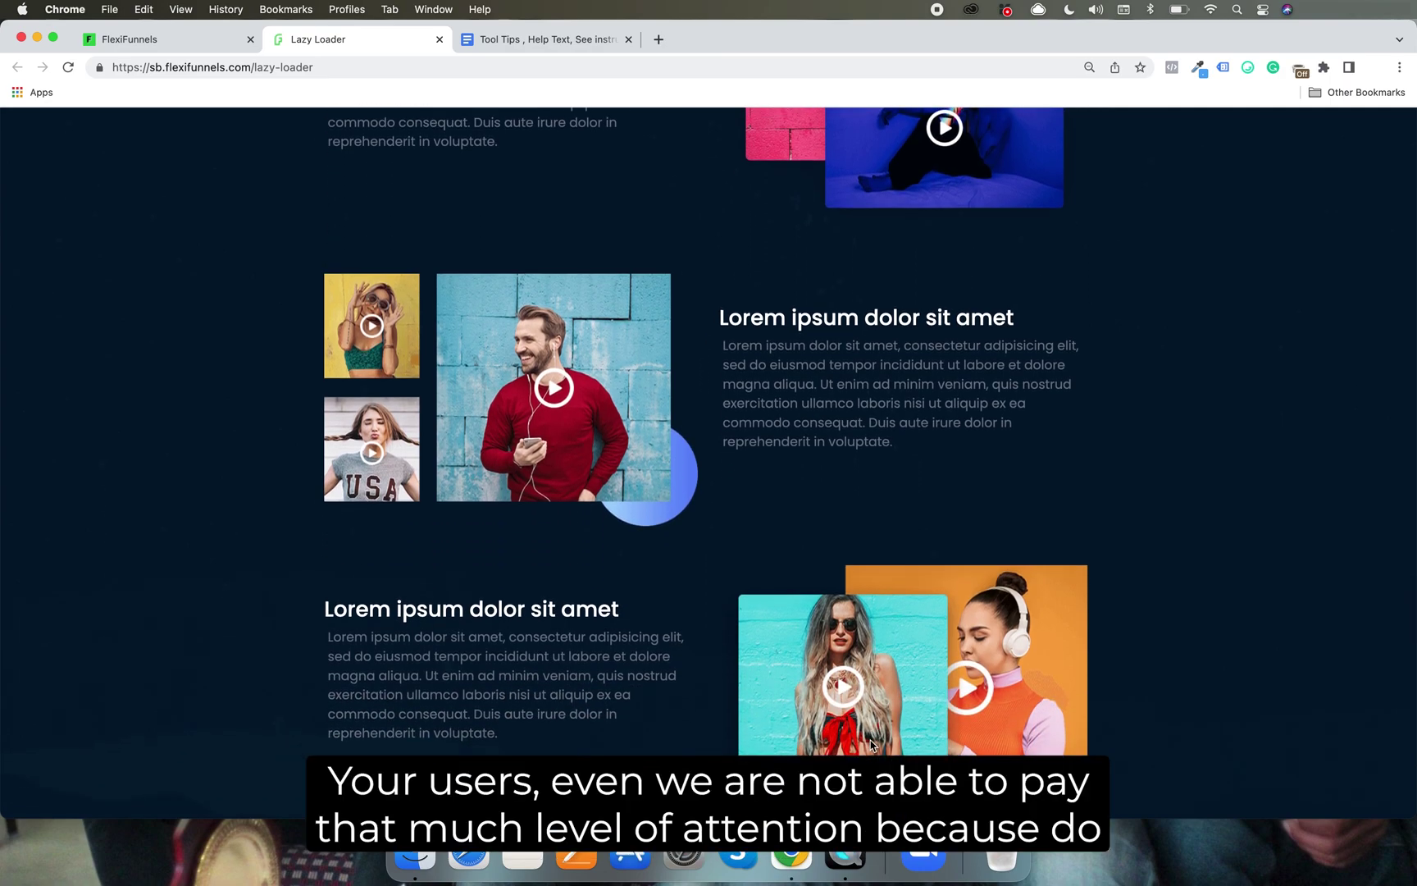
scroll(872, 744, "down", 5)
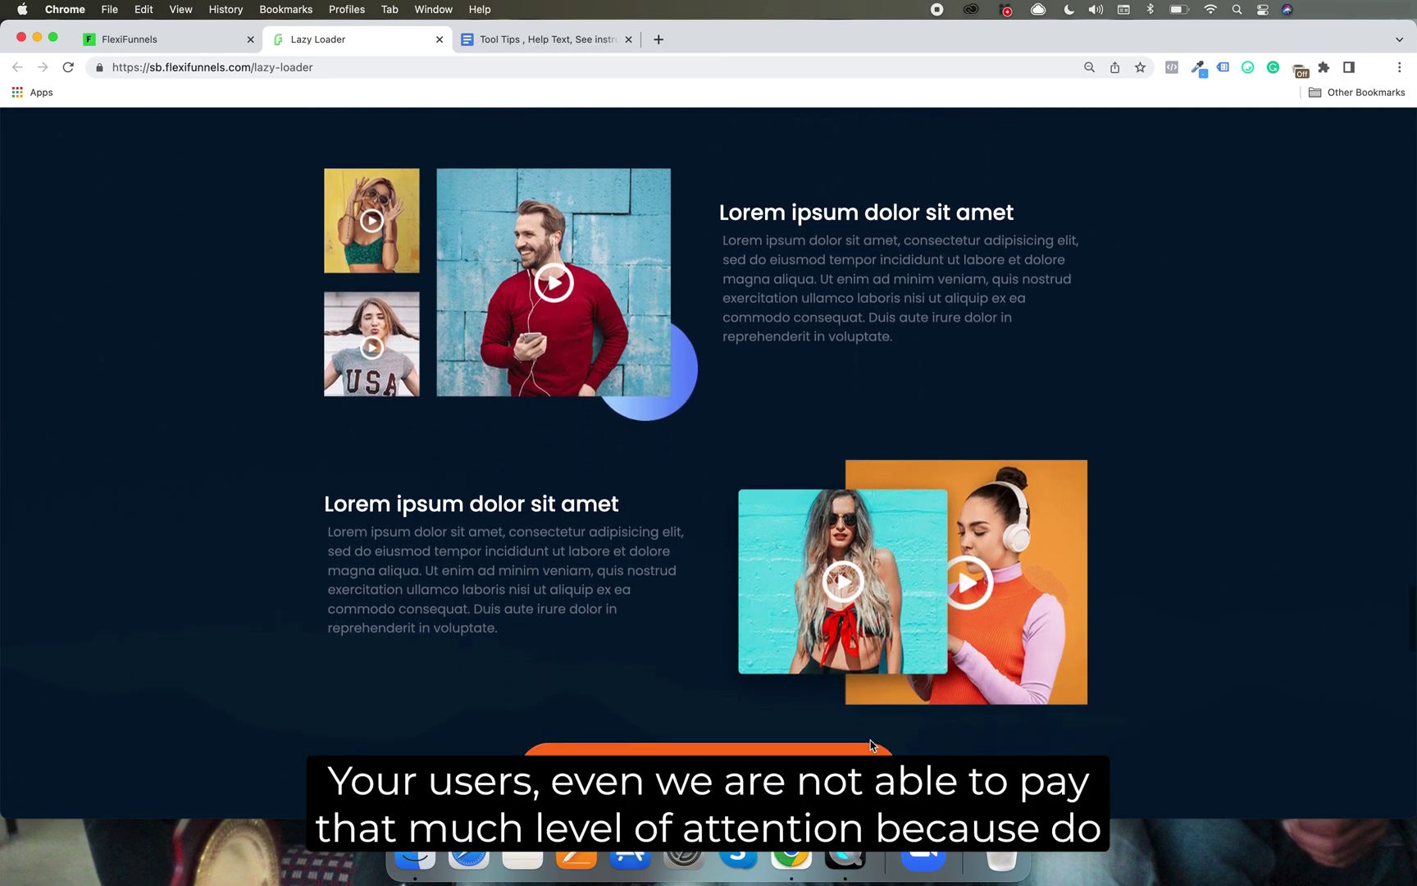
scroll(870, 742, "down", 3)
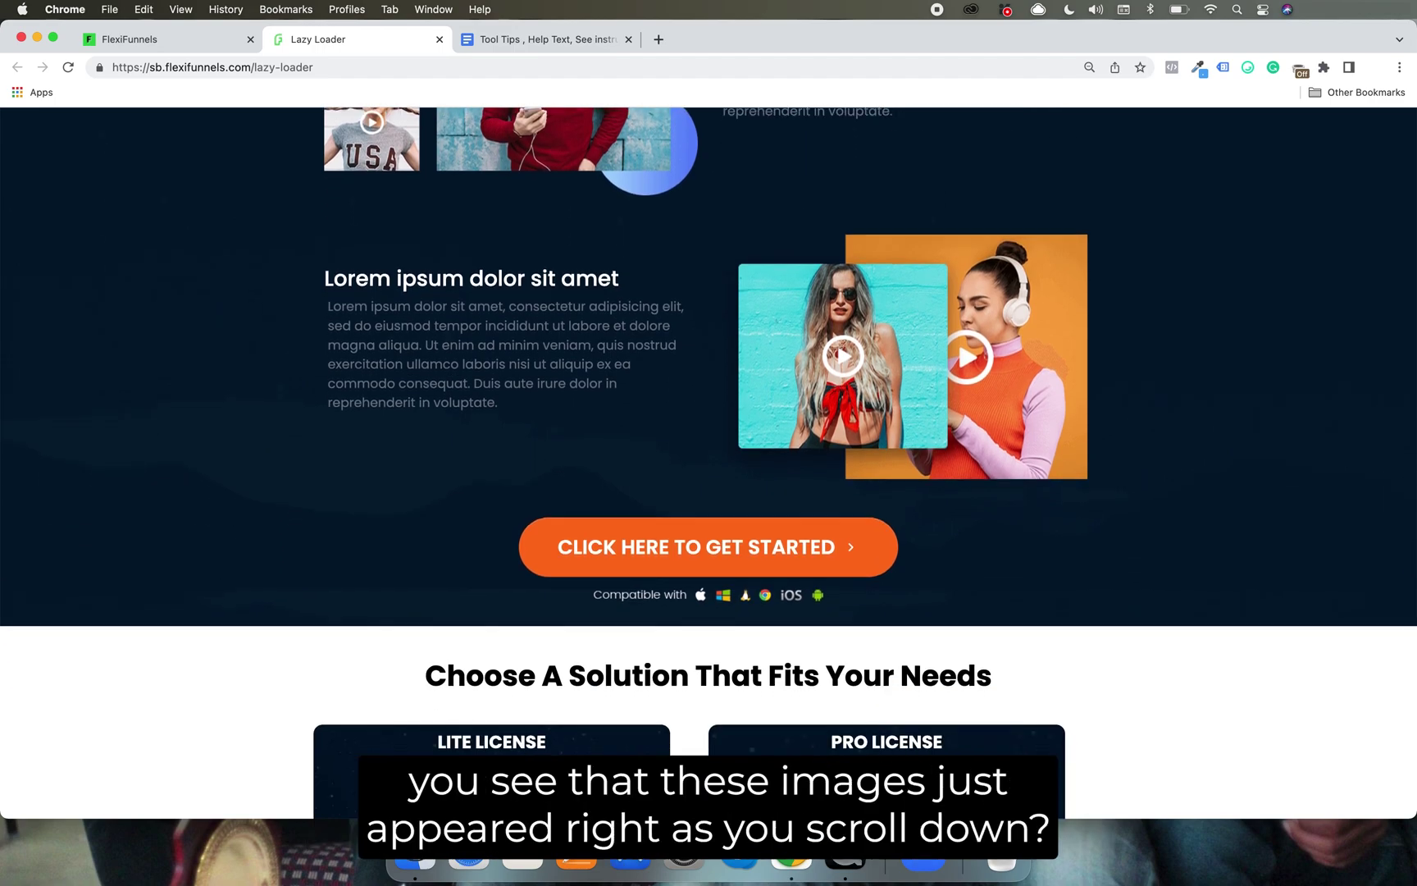
scroll(764, 789, "down", 4)
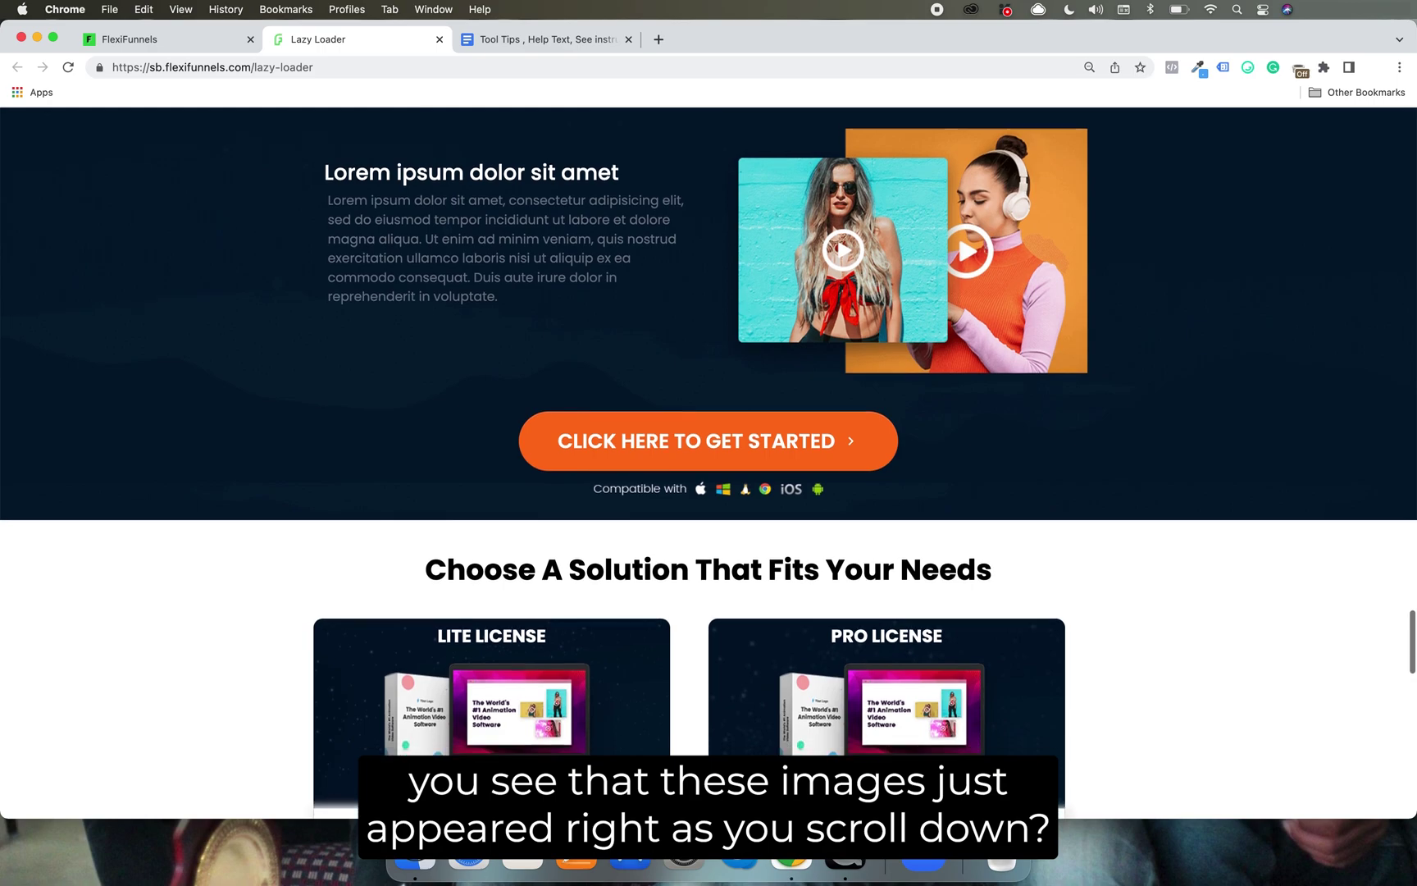
scroll(763, 789, "down", 2)
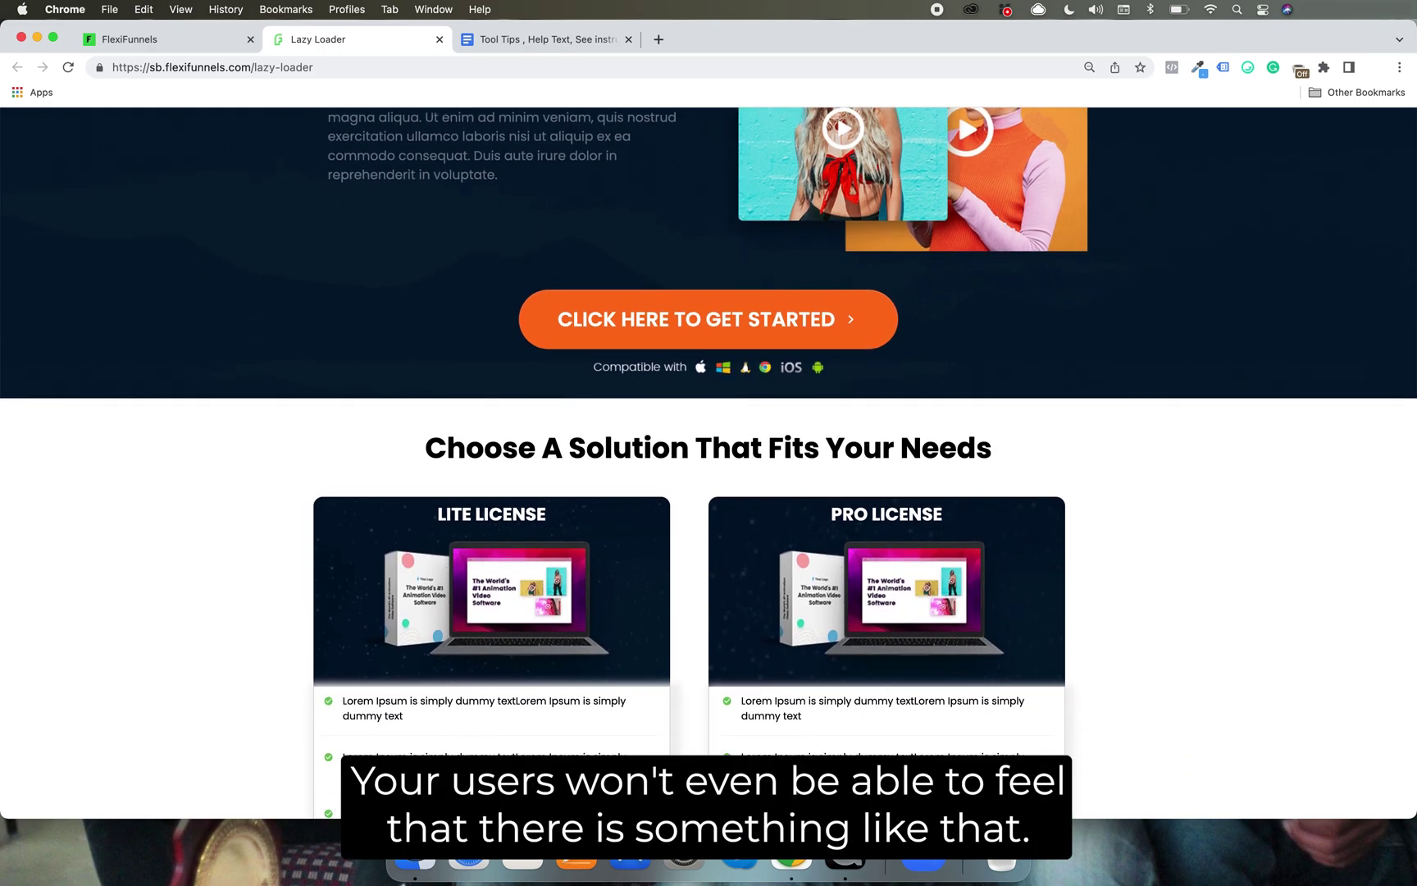
scroll(763, 788, "down", 2)
scroll(764, 787, "down", 2)
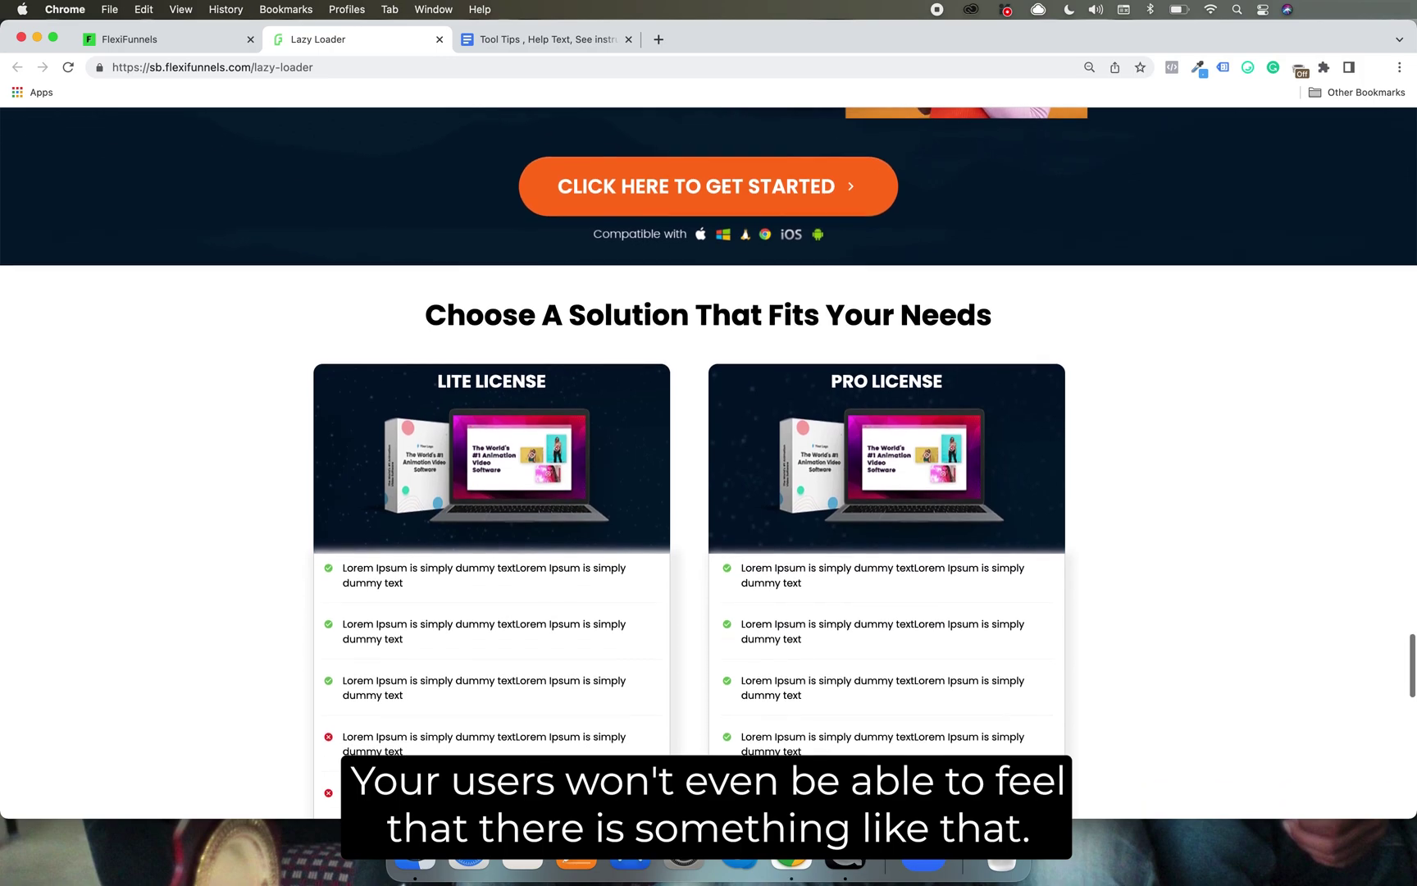
scroll(709, 451, "down", 1)
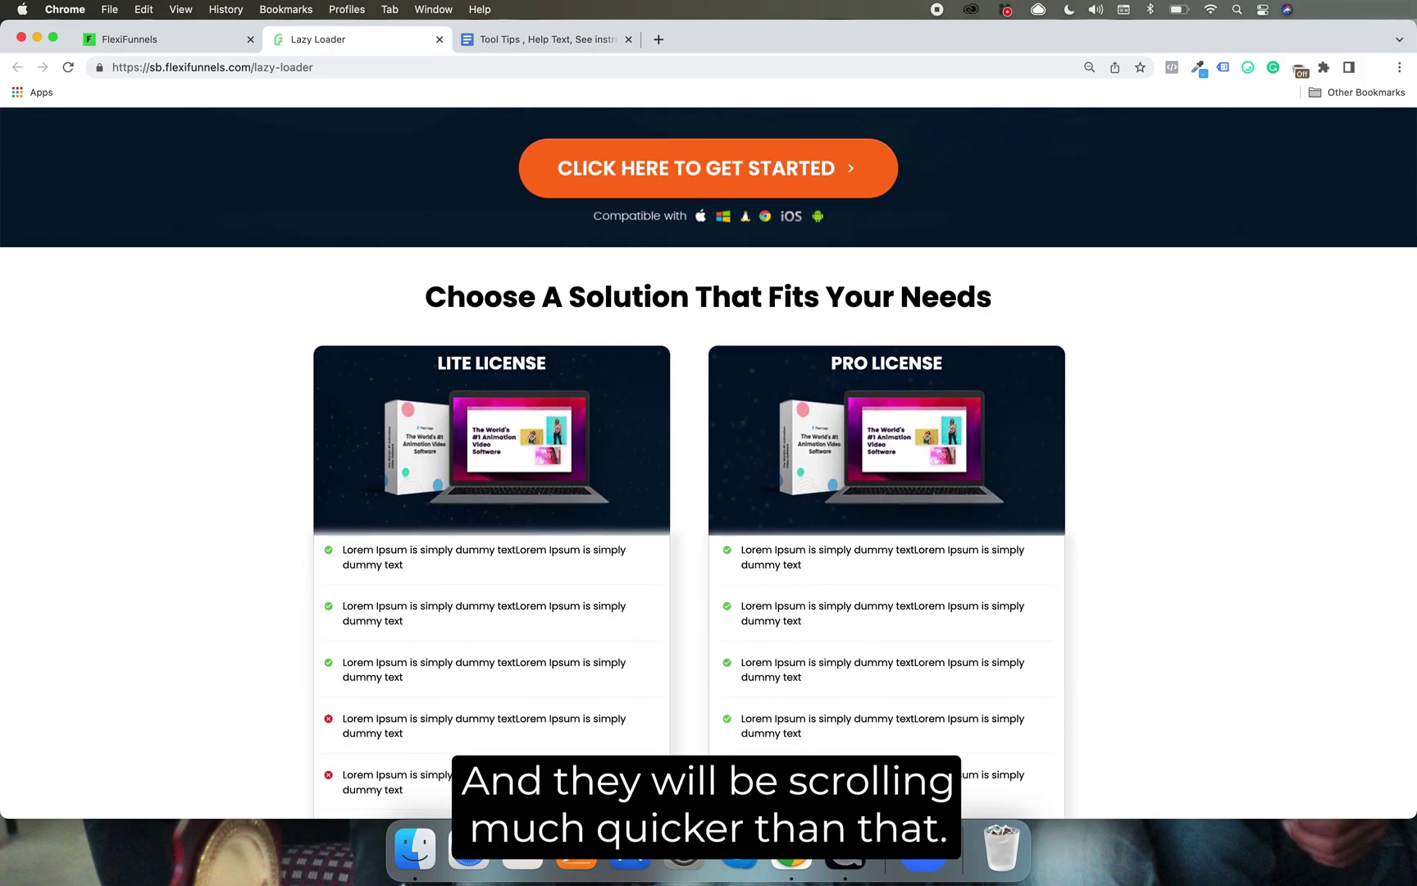
scroll(708, 451, "down", 6)
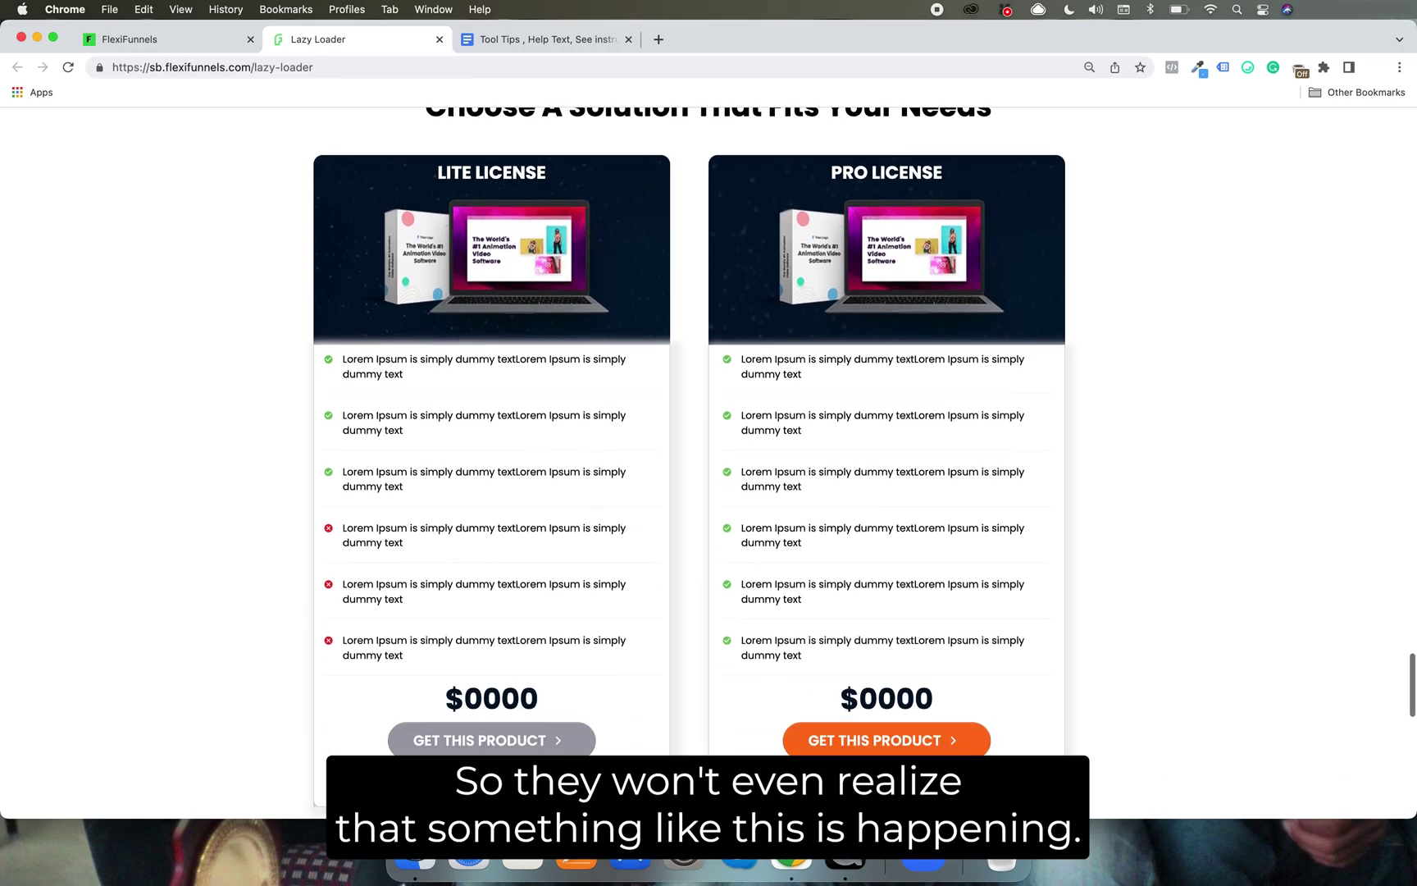
scroll(764, 788, "down", 8)
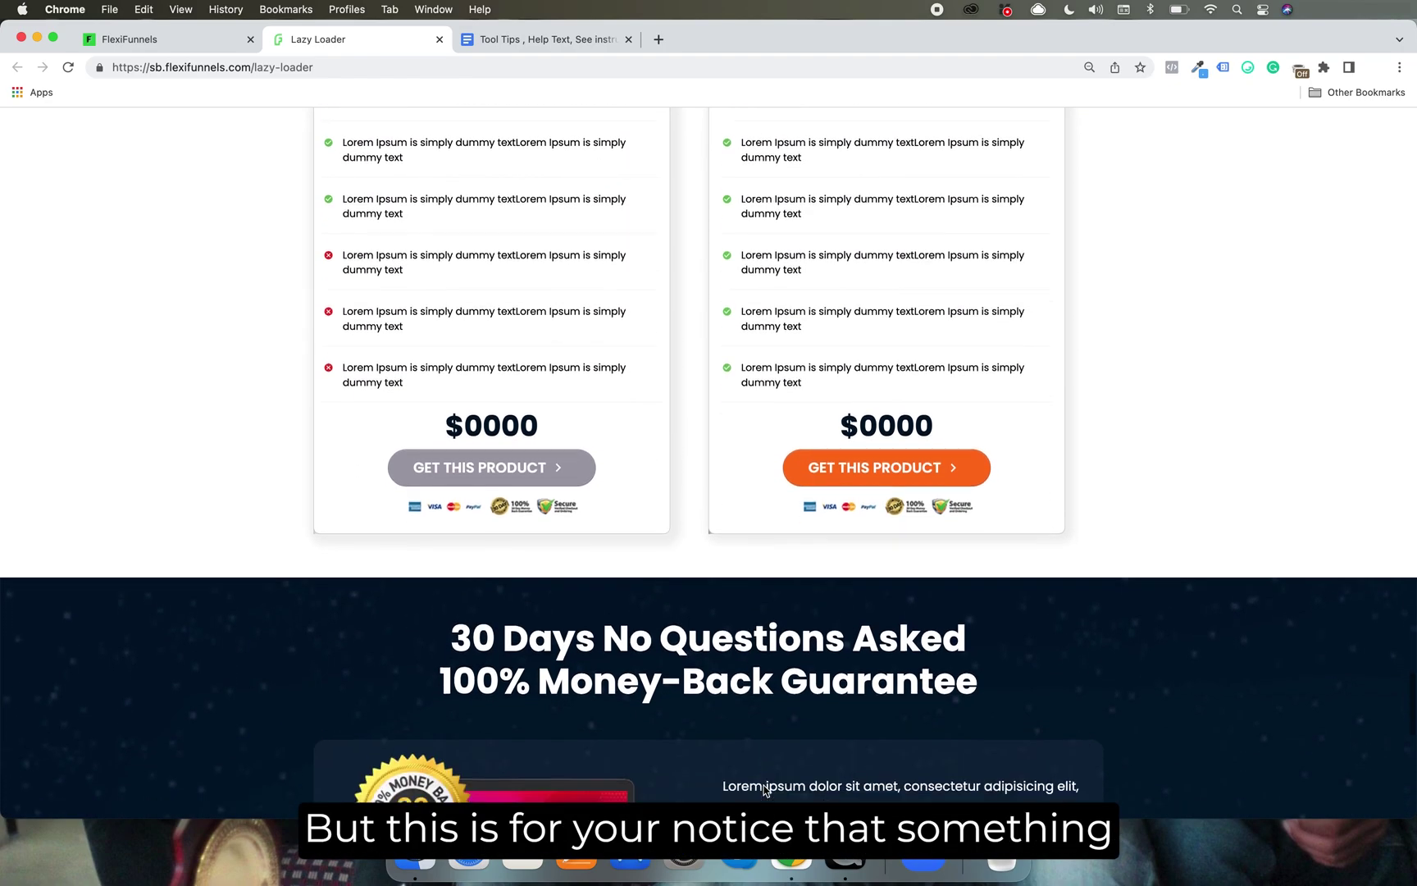
scroll(763, 789, "down", 10)
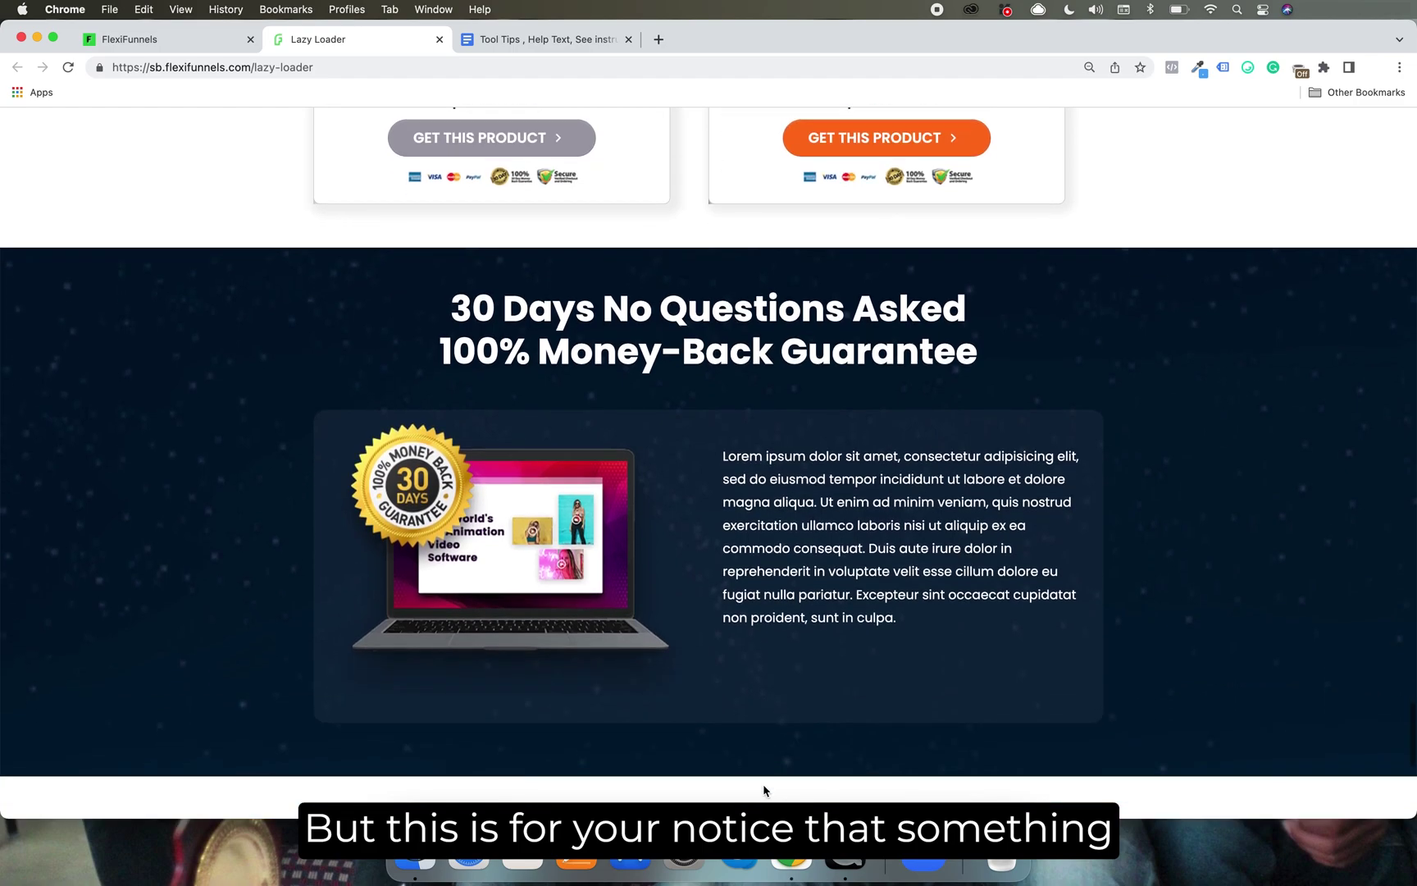
scroll(764, 789, "down", 14)
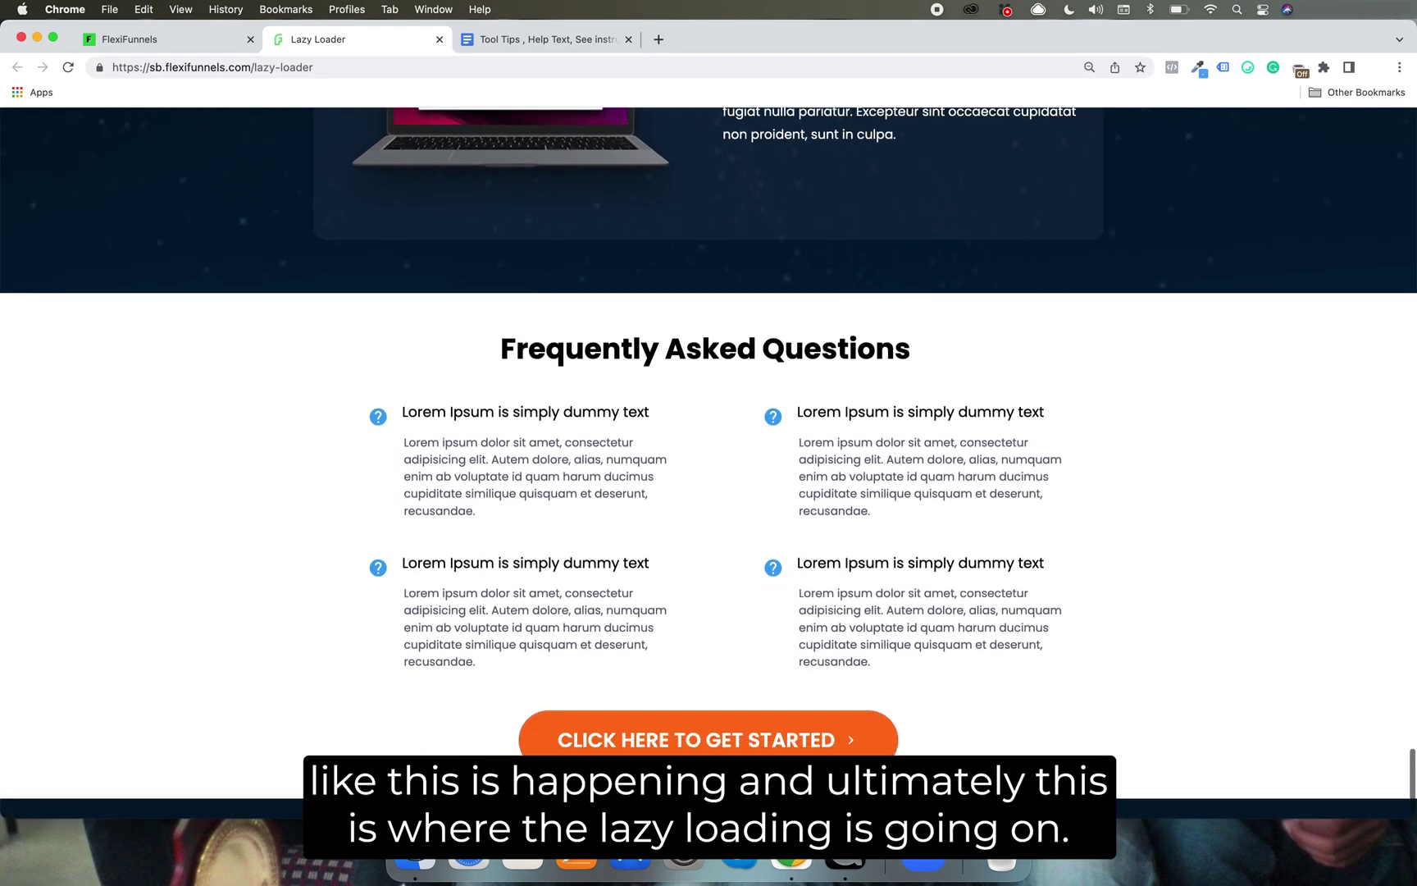
Copy the live page's address and load it in a new incognito window
left_click(350, 66)
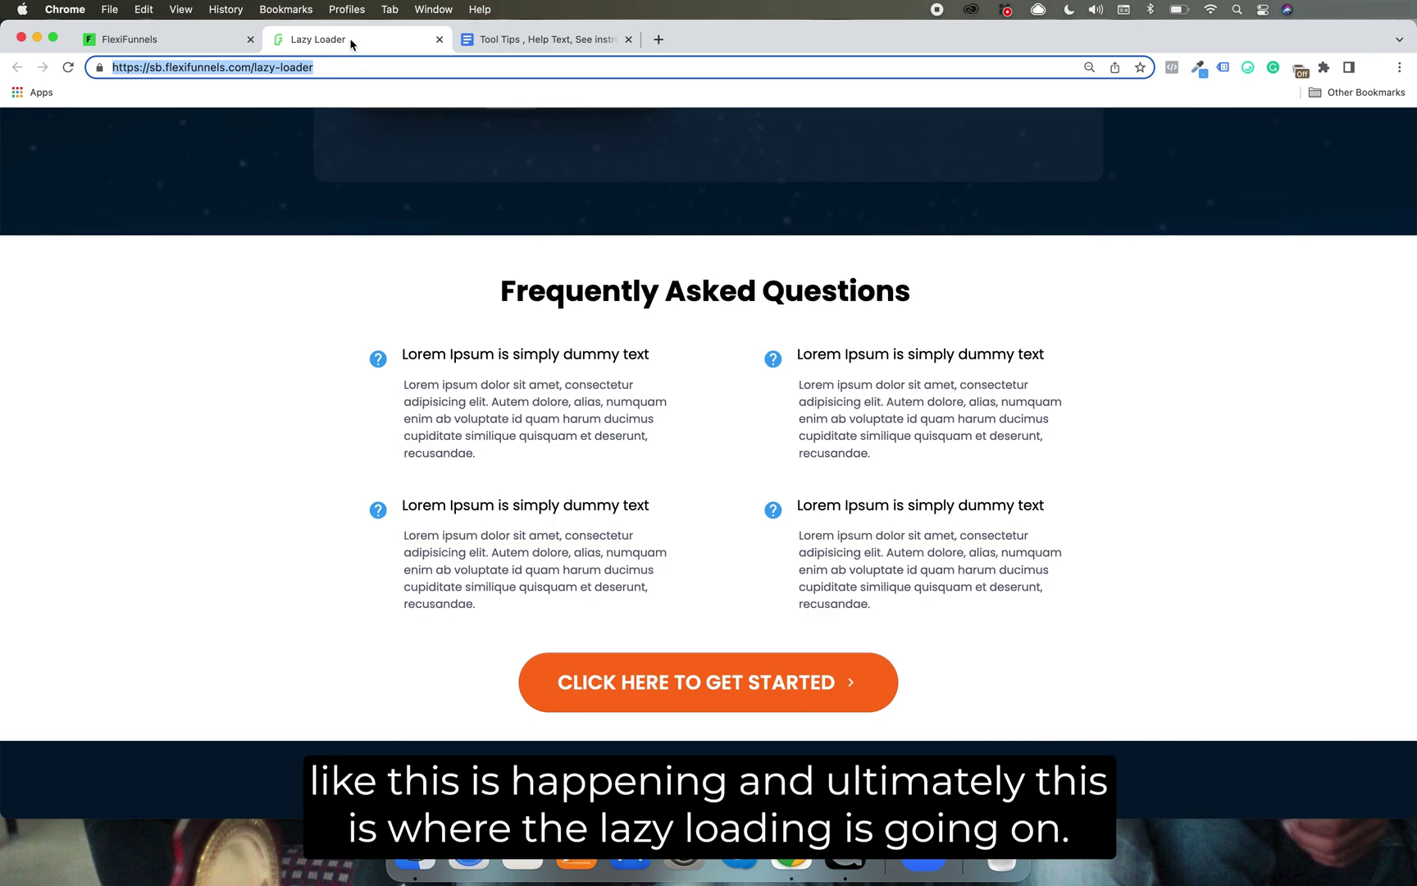
key("cmd+c")
key("cmd+shift+n")
key("cmd+v")
key("Return")
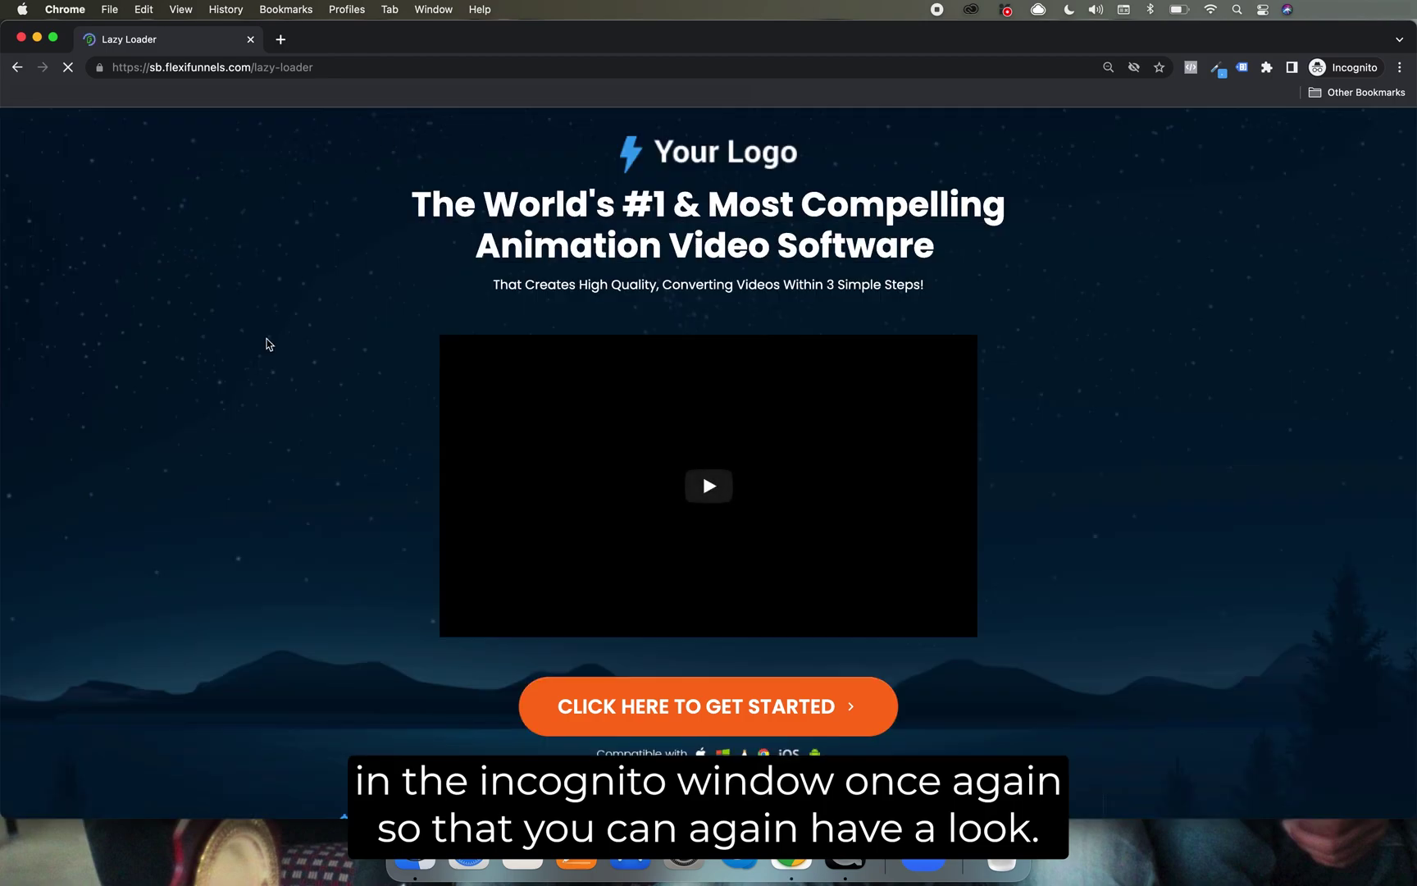
Scroll through the steps, testimonials, product showcase and video collage sections to the footer
scroll(267, 343, "down", 5)
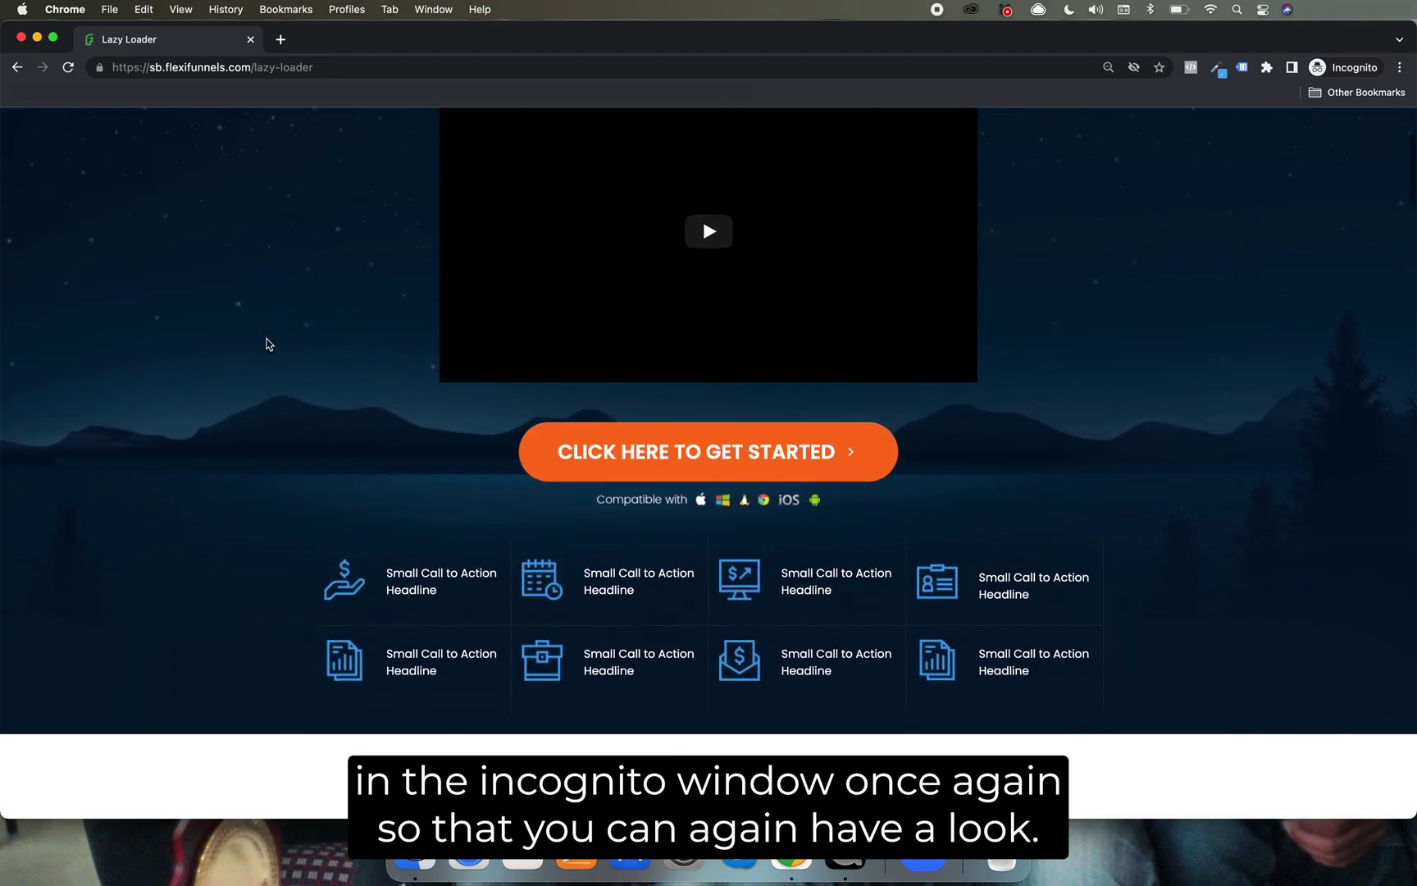
scroll(267, 343, "down", 3)
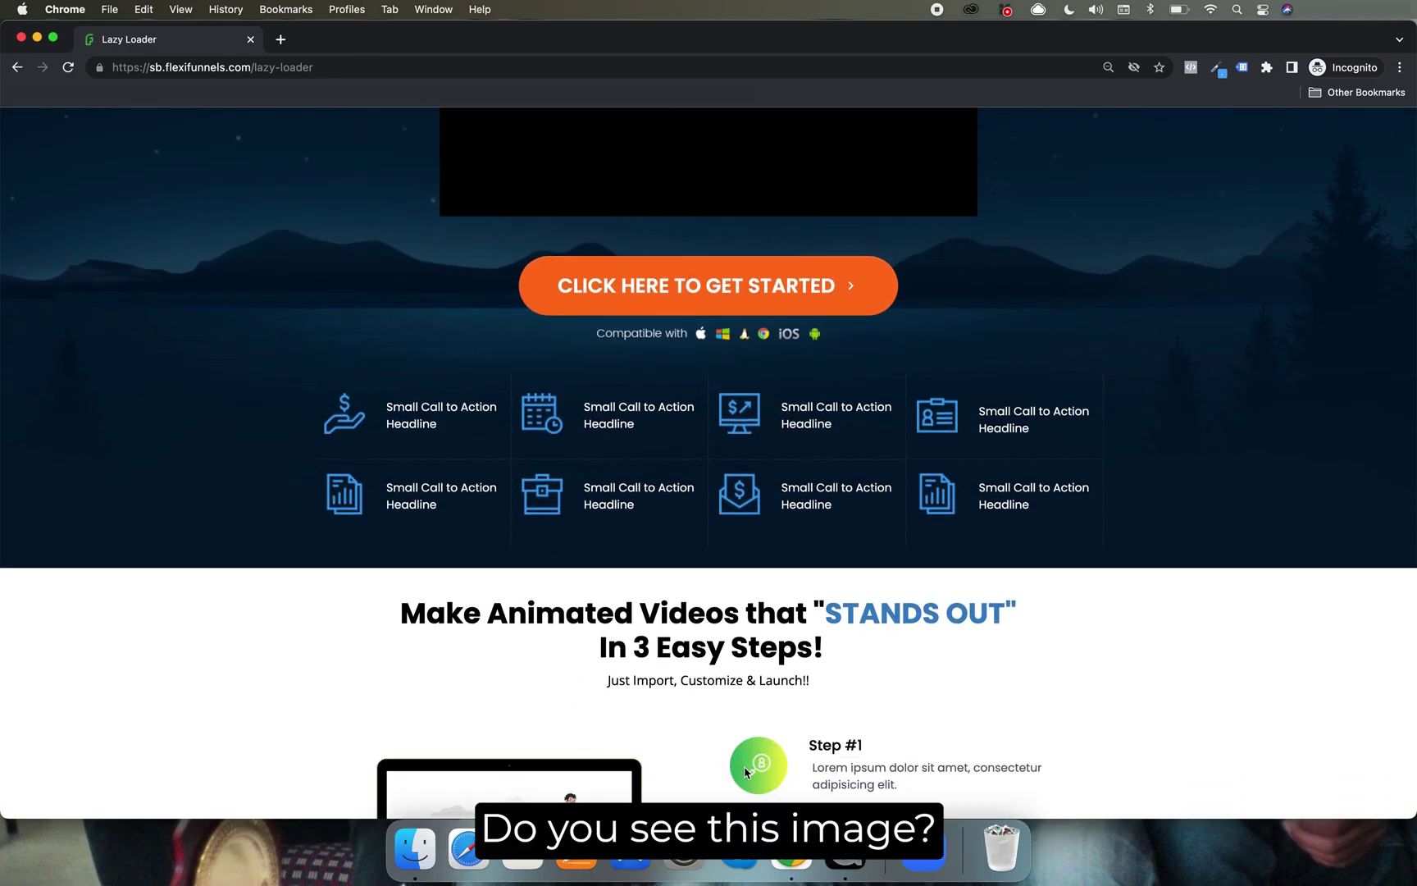
scroll(754, 770, "down", 3)
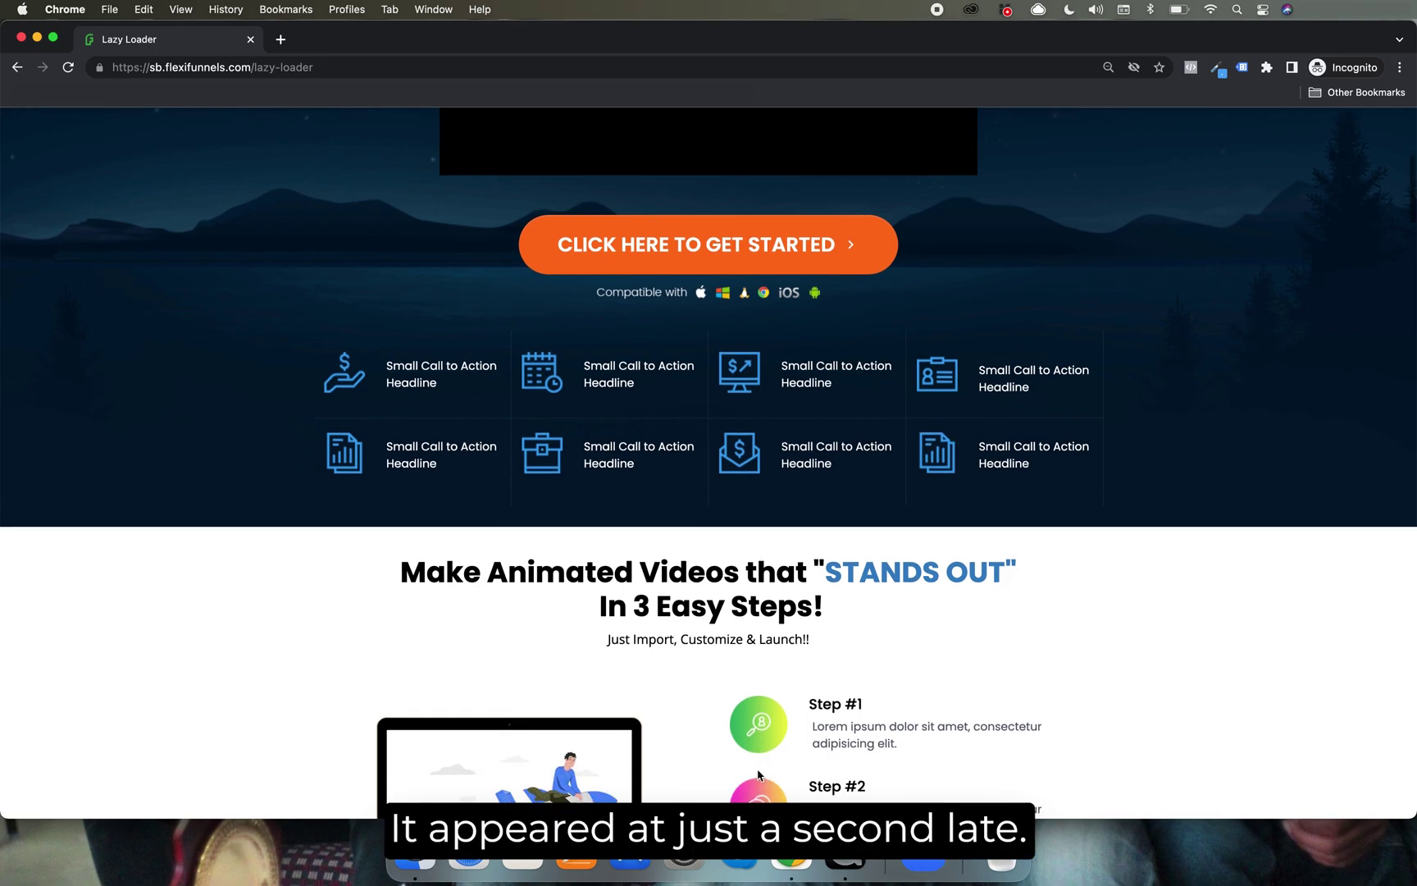
scroll(760, 779, "down", 5)
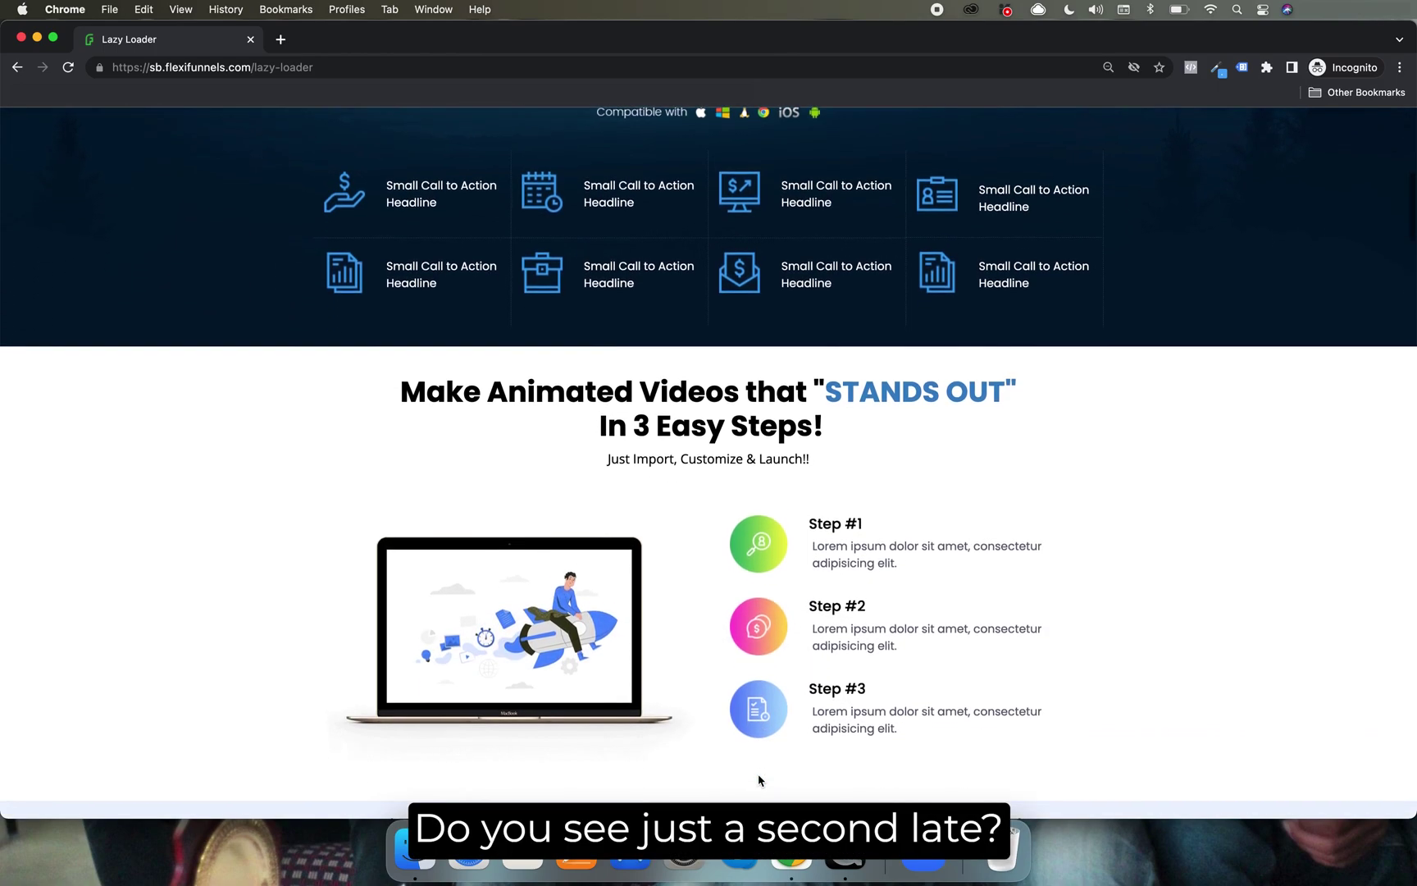
scroll(759, 780, "down", 2)
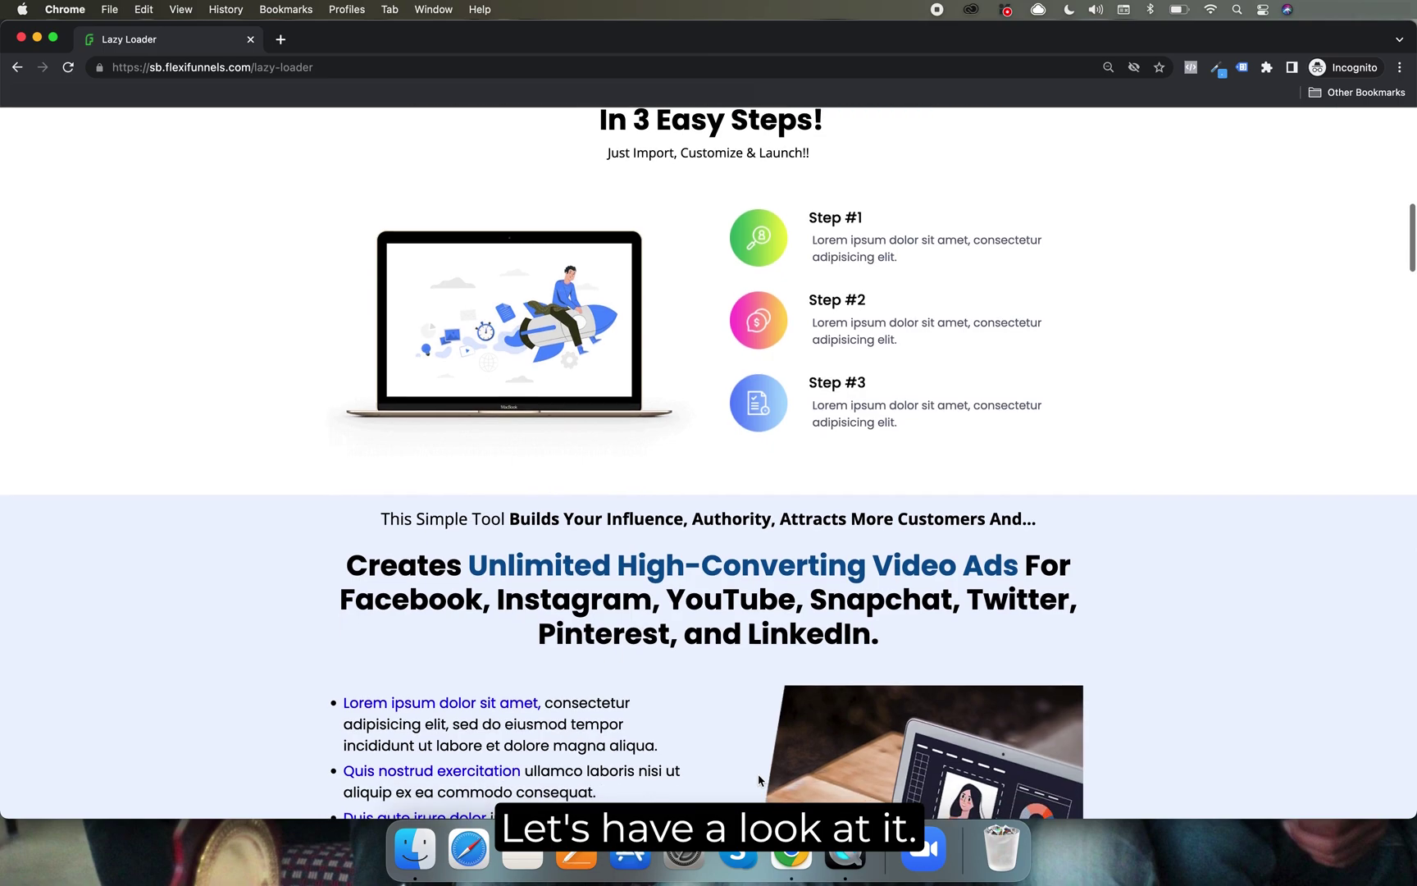
scroll(906, 779, "down", 5)
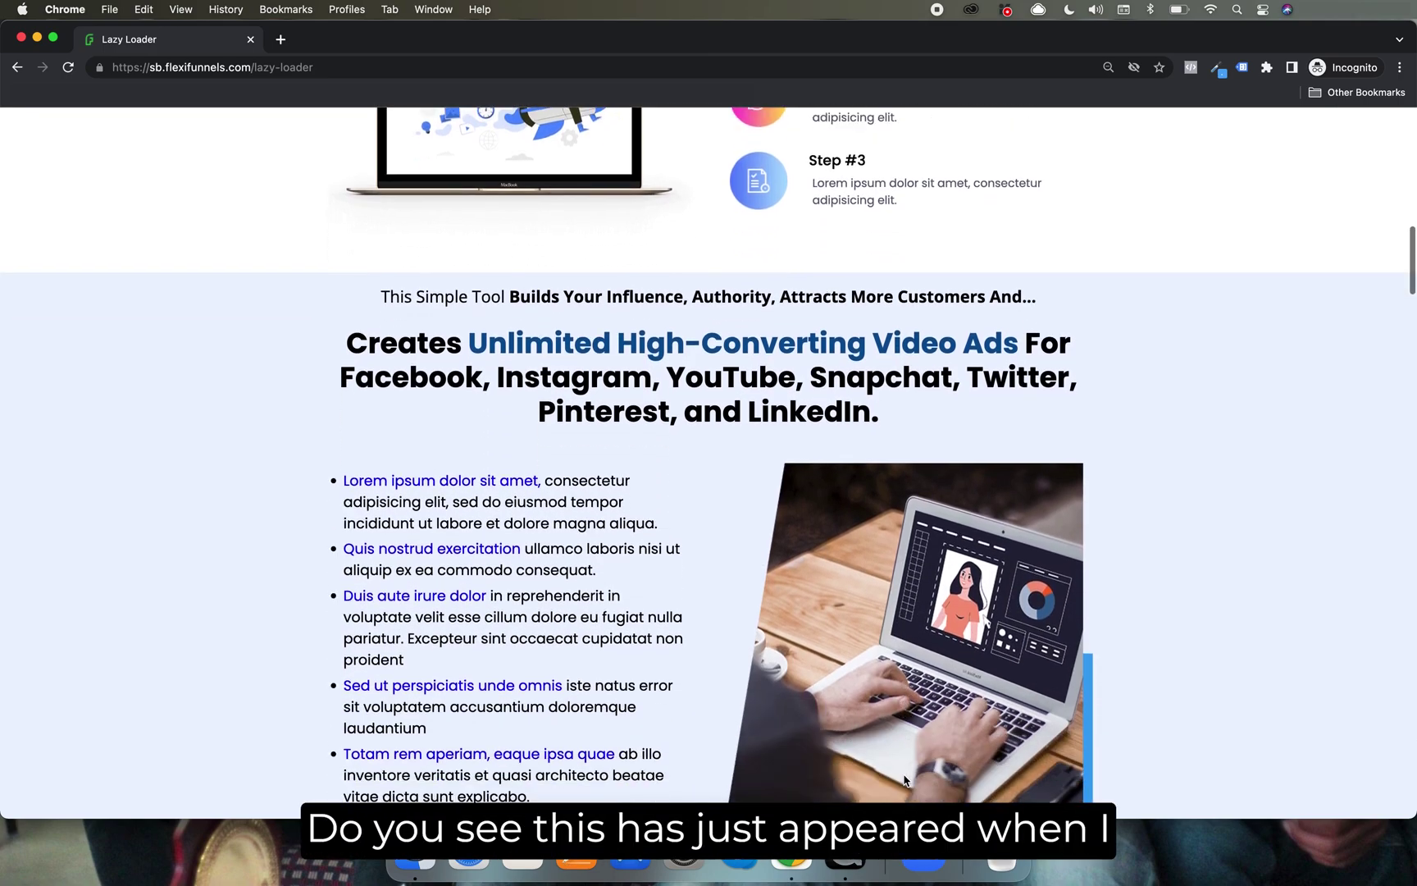
scroll(905, 779, "down", 3)
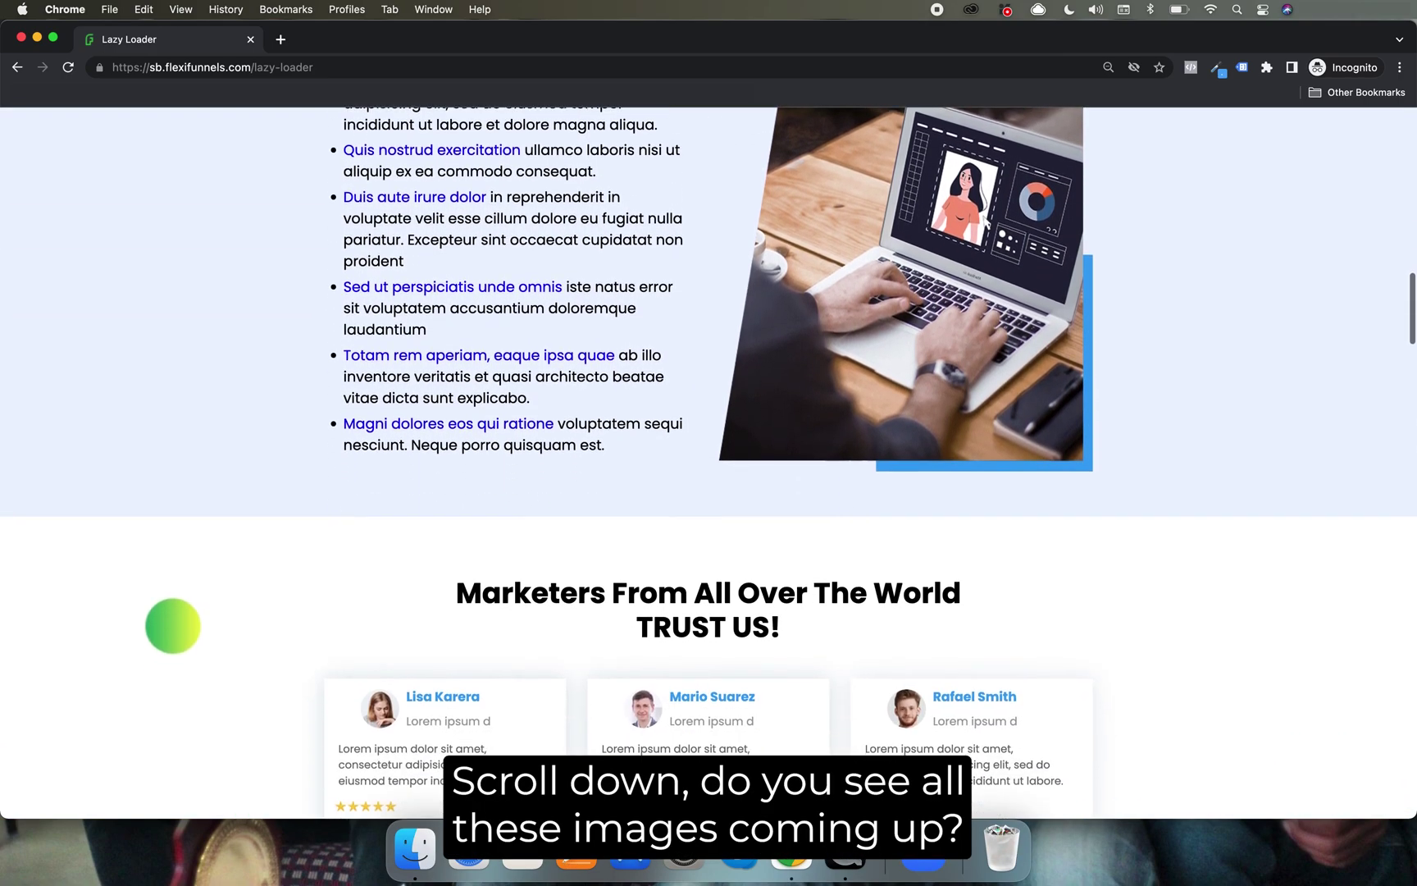
scroll(597, 723, "down", 6)
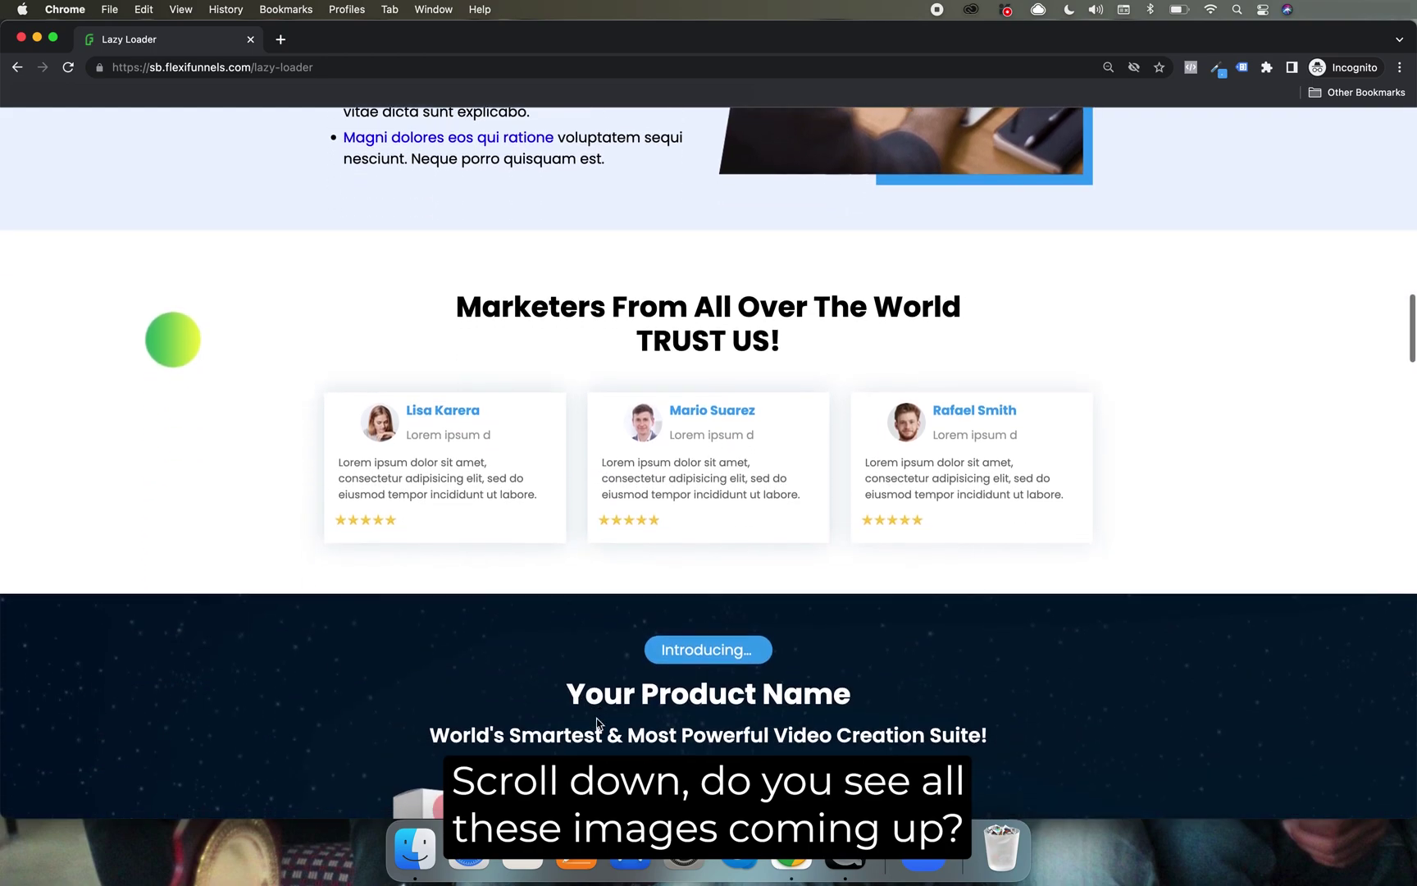
scroll(738, 708, "down", 5)
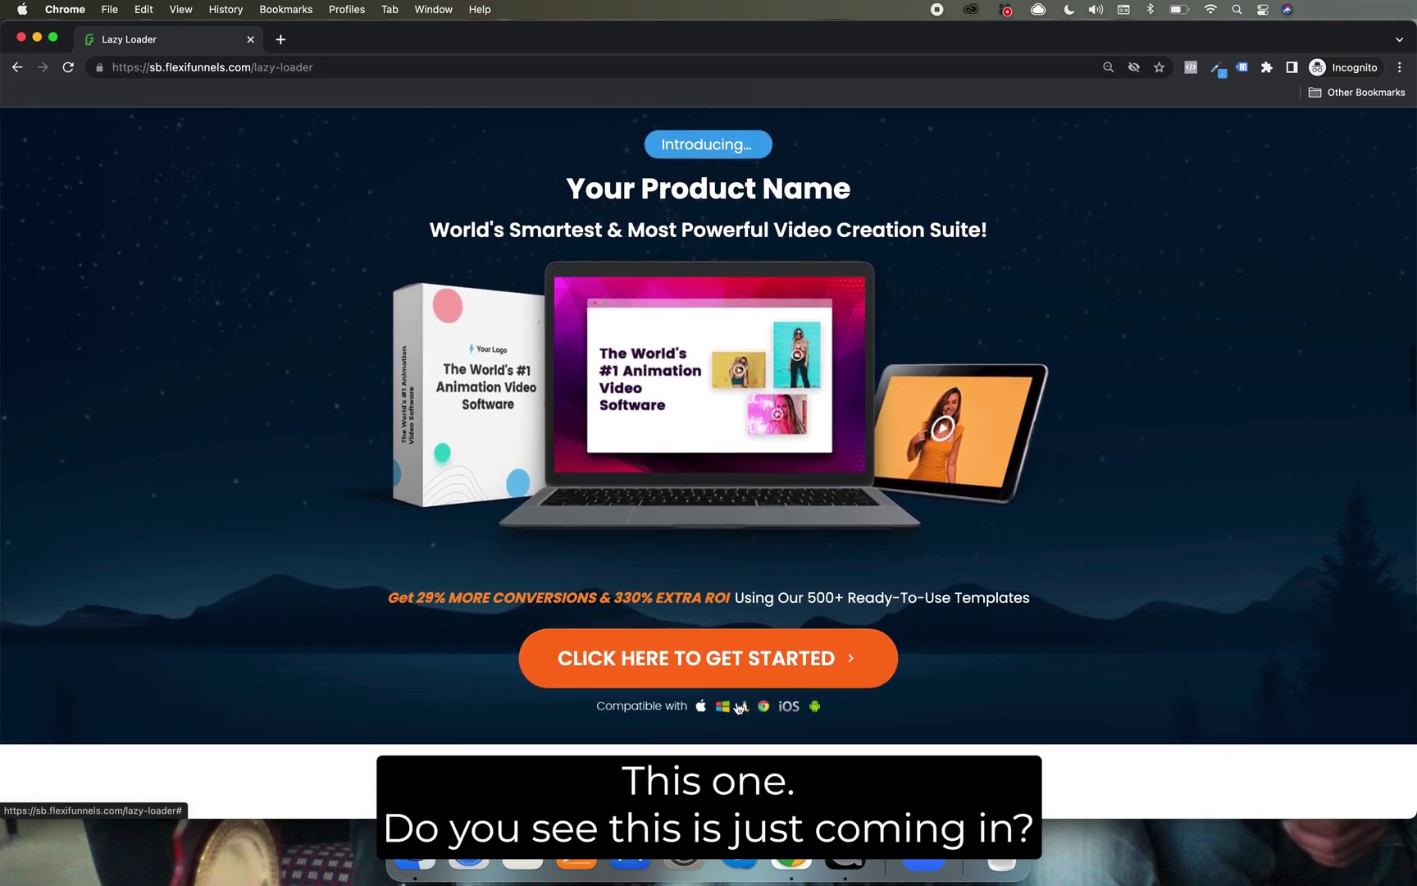
scroll(738, 707, "down", 5)
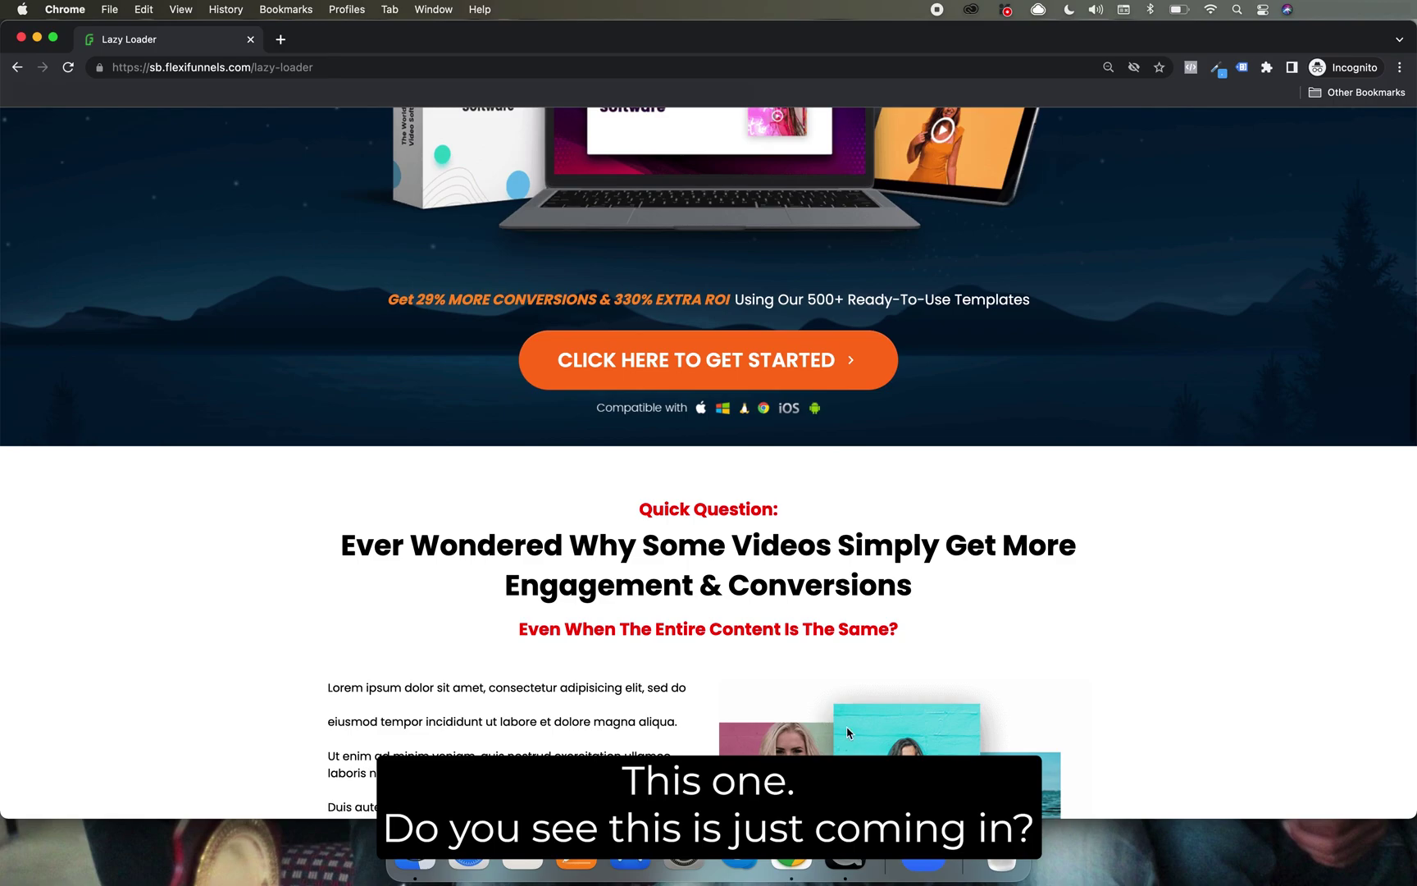
scroll(848, 732, "down", 6)
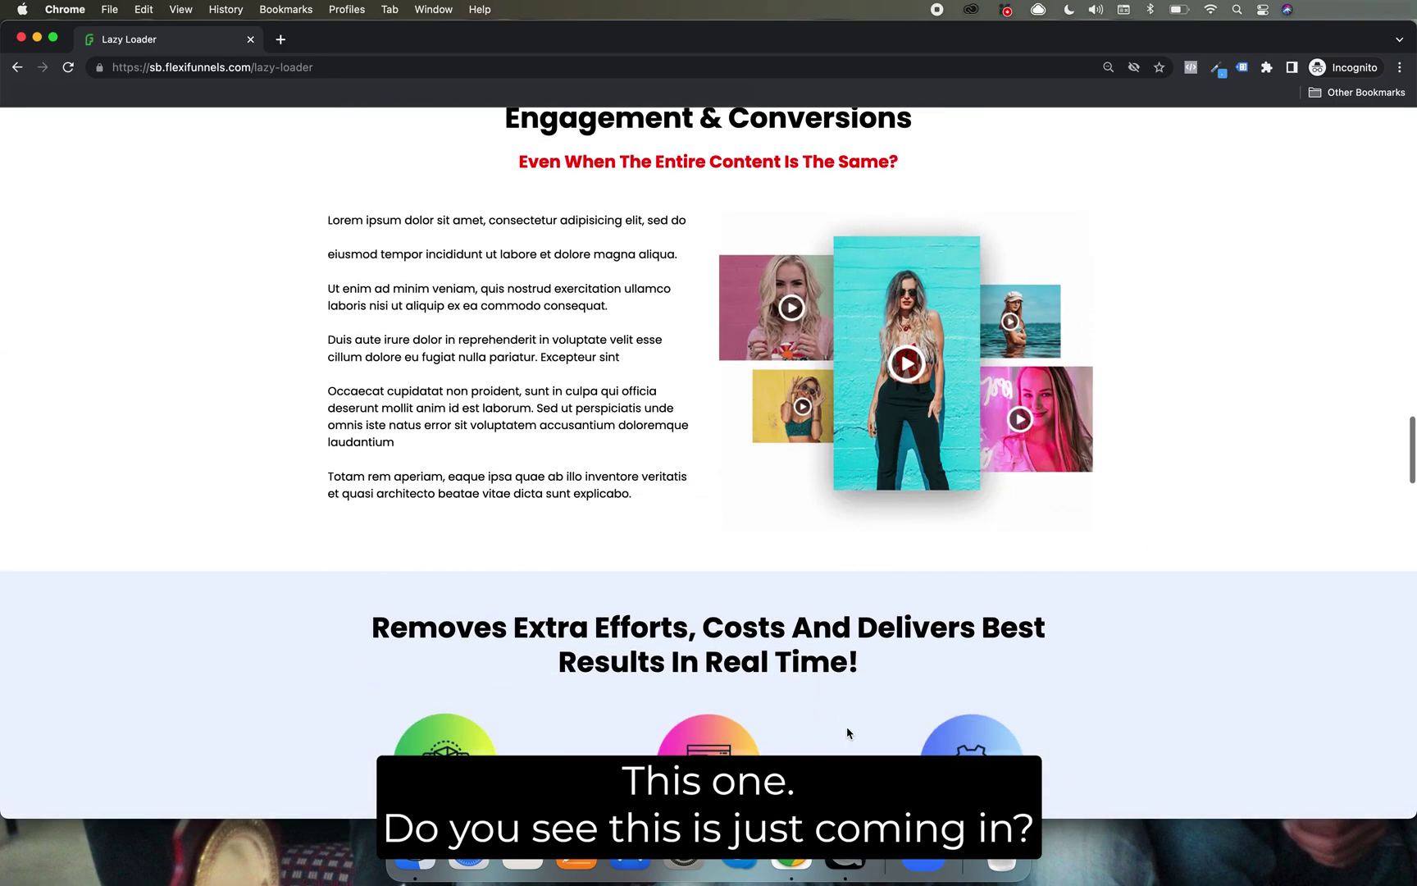
scroll(847, 732, "down", 10)
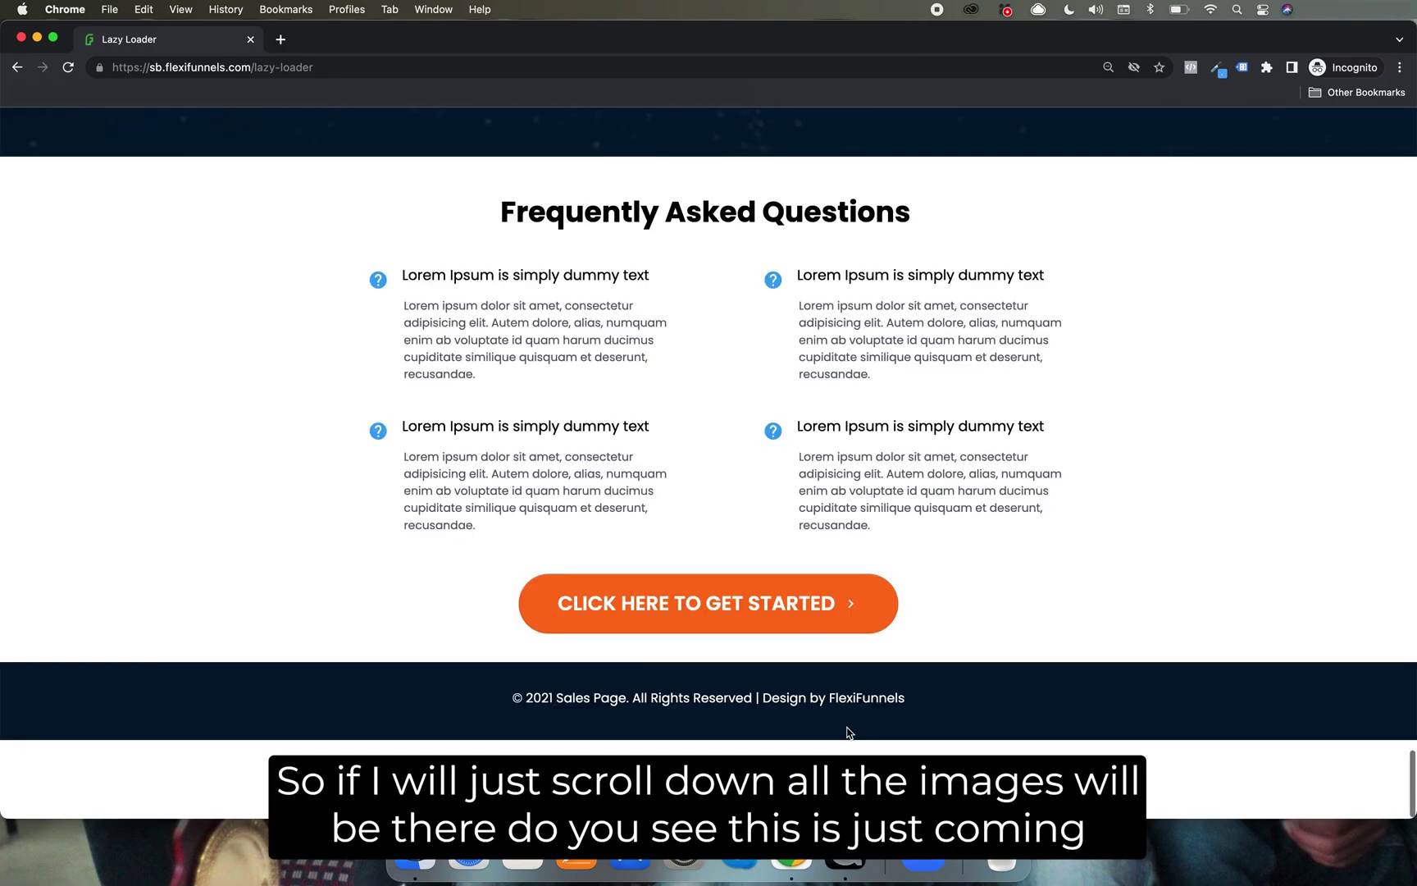
scroll(847, 732, "up", 1)
scroll(847, 732, "up", 6)
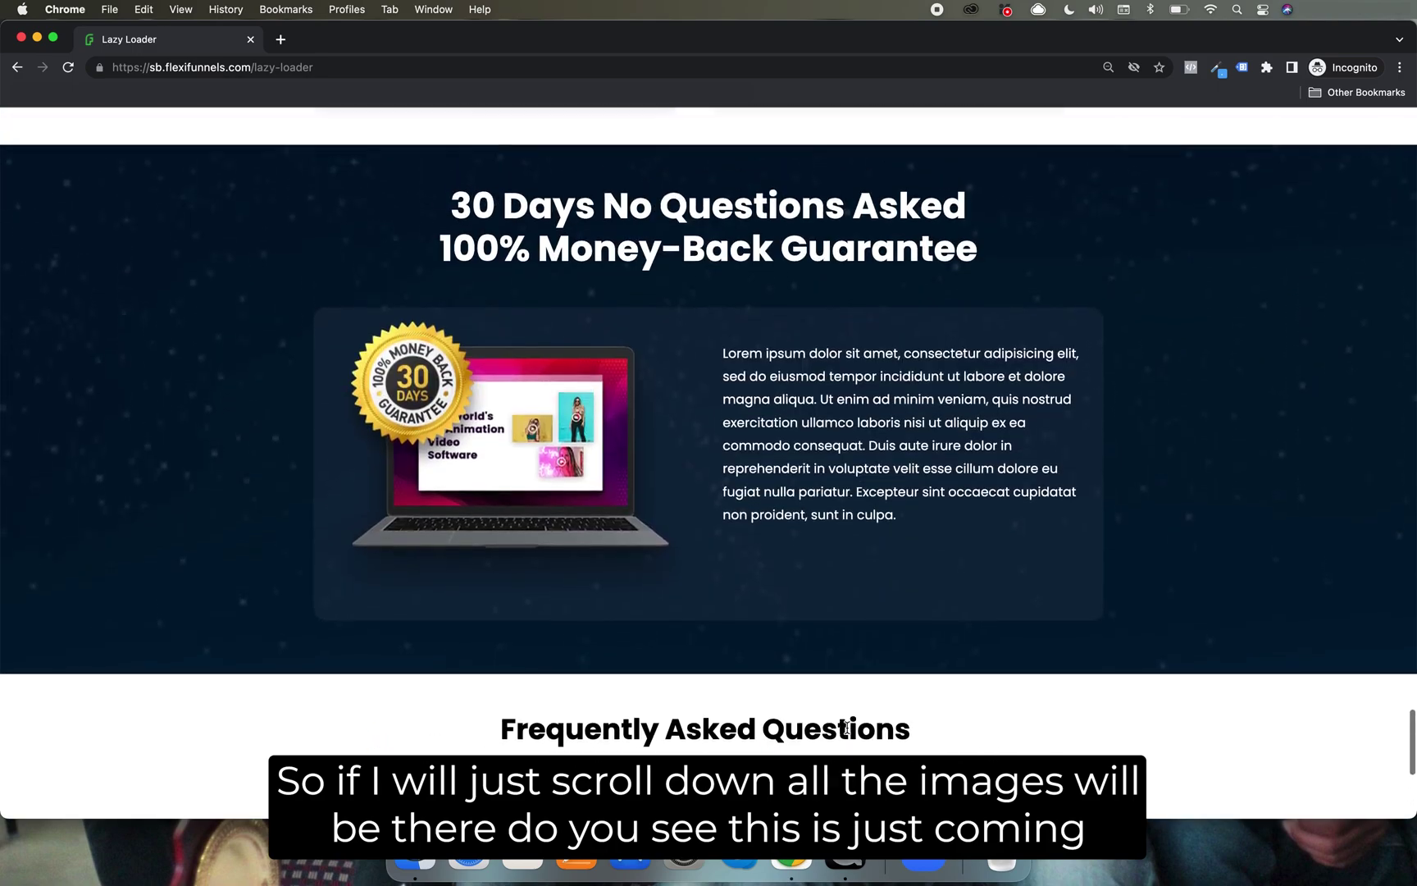
scroll(847, 733, "up", 4)
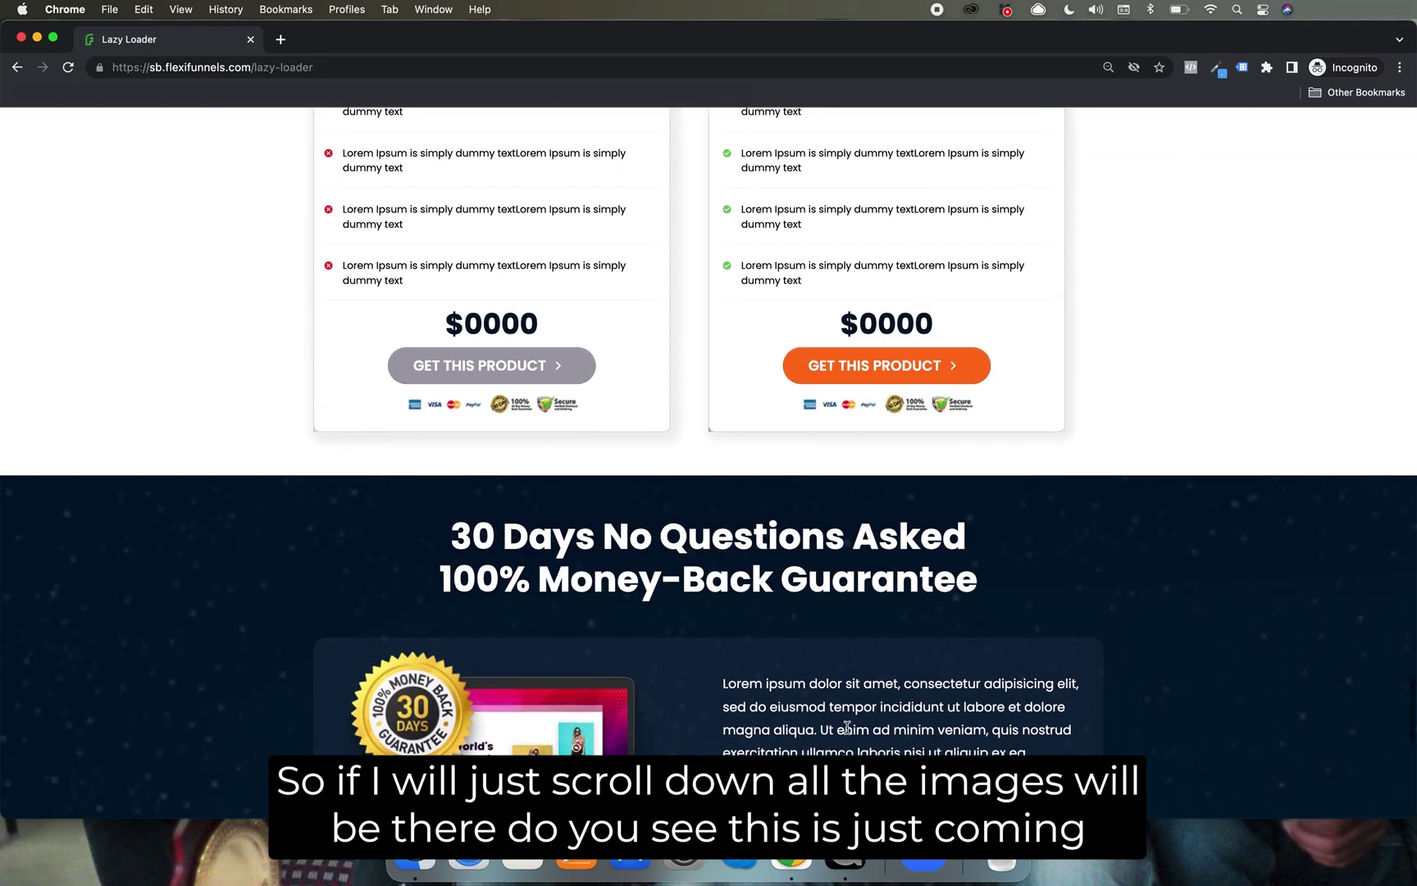
scroll(847, 726, "up", 1)
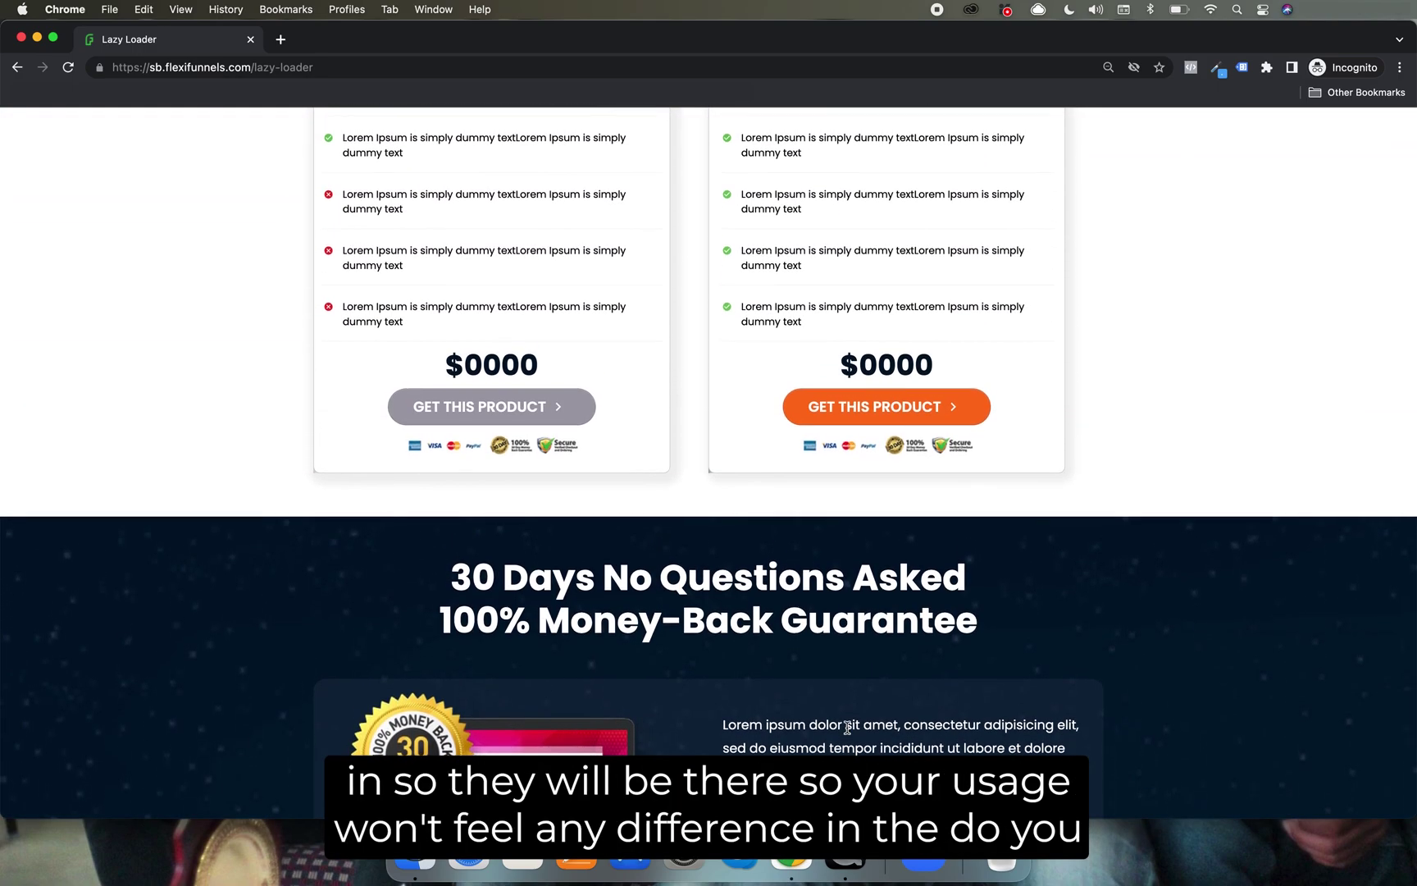
scroll(847, 727, "up", 9)
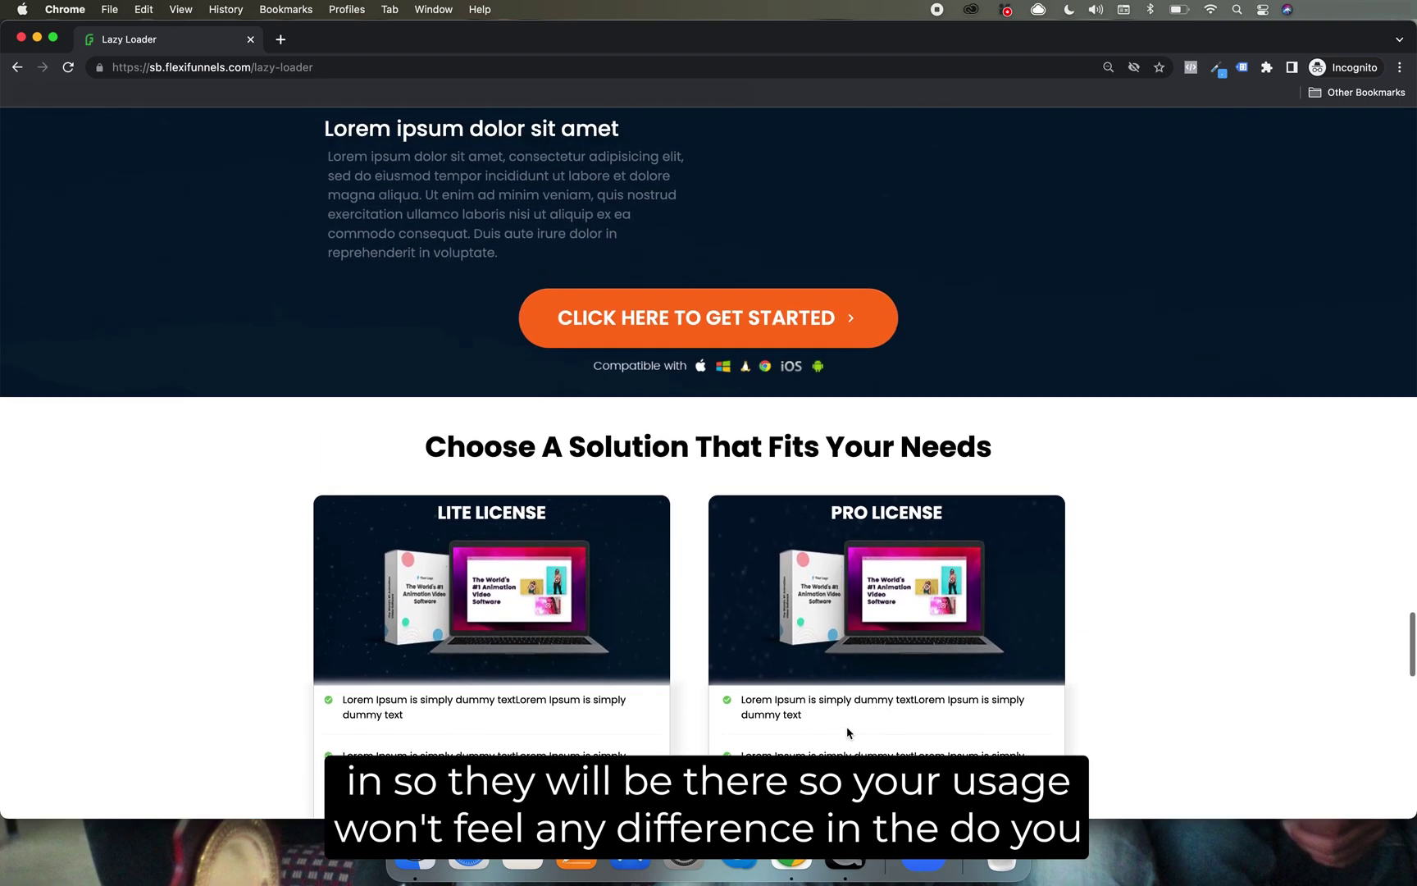
scroll(847, 732, "up", 10)
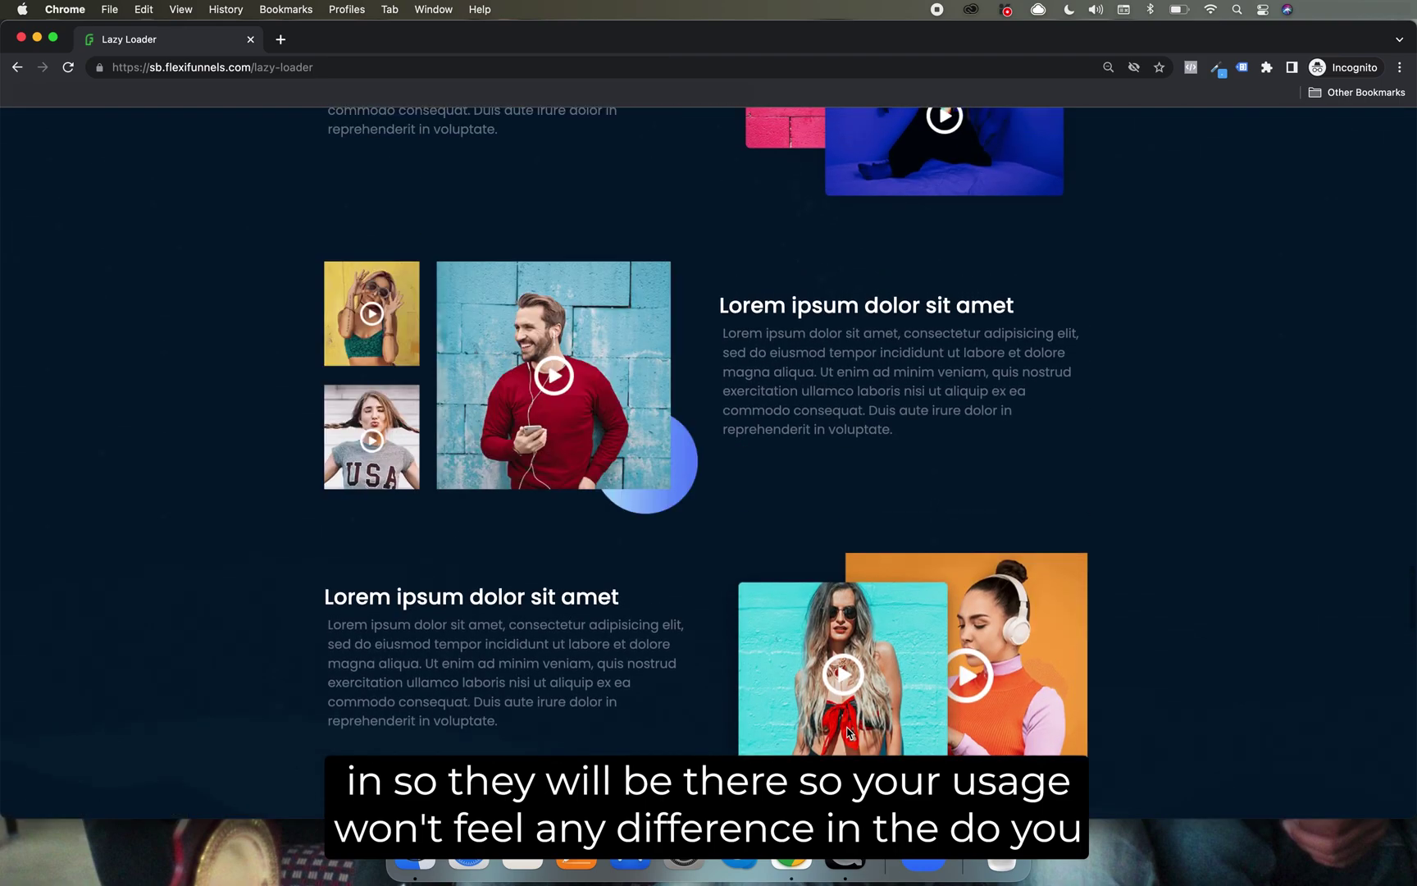
scroll(847, 732, "up", 10)
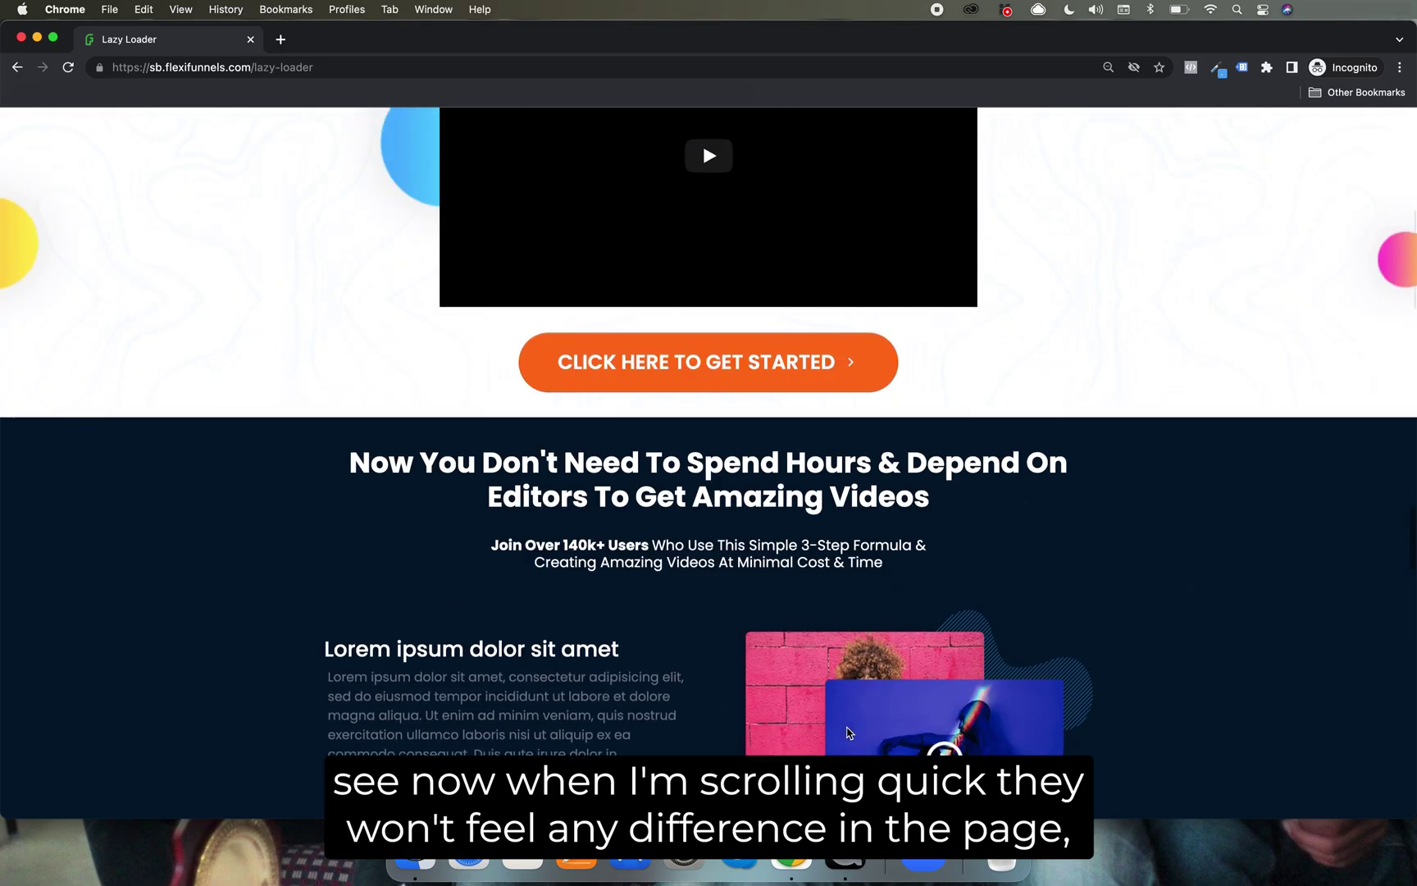
scroll(847, 732, "up", 14)
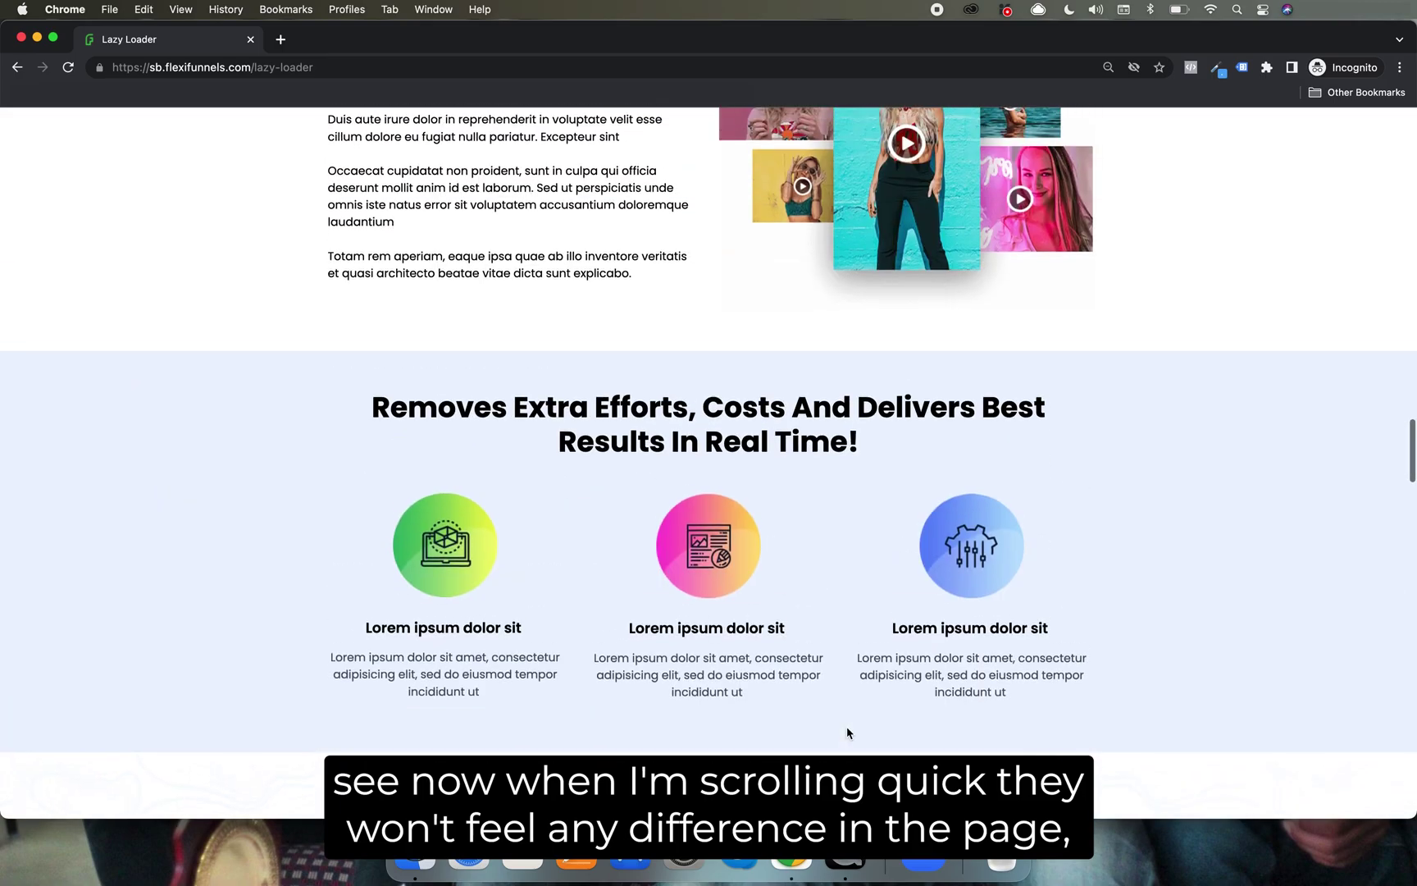
scroll(847, 732, "up", 15)
scroll(847, 732, "down", 20)
scroll(847, 732, "up", 10)
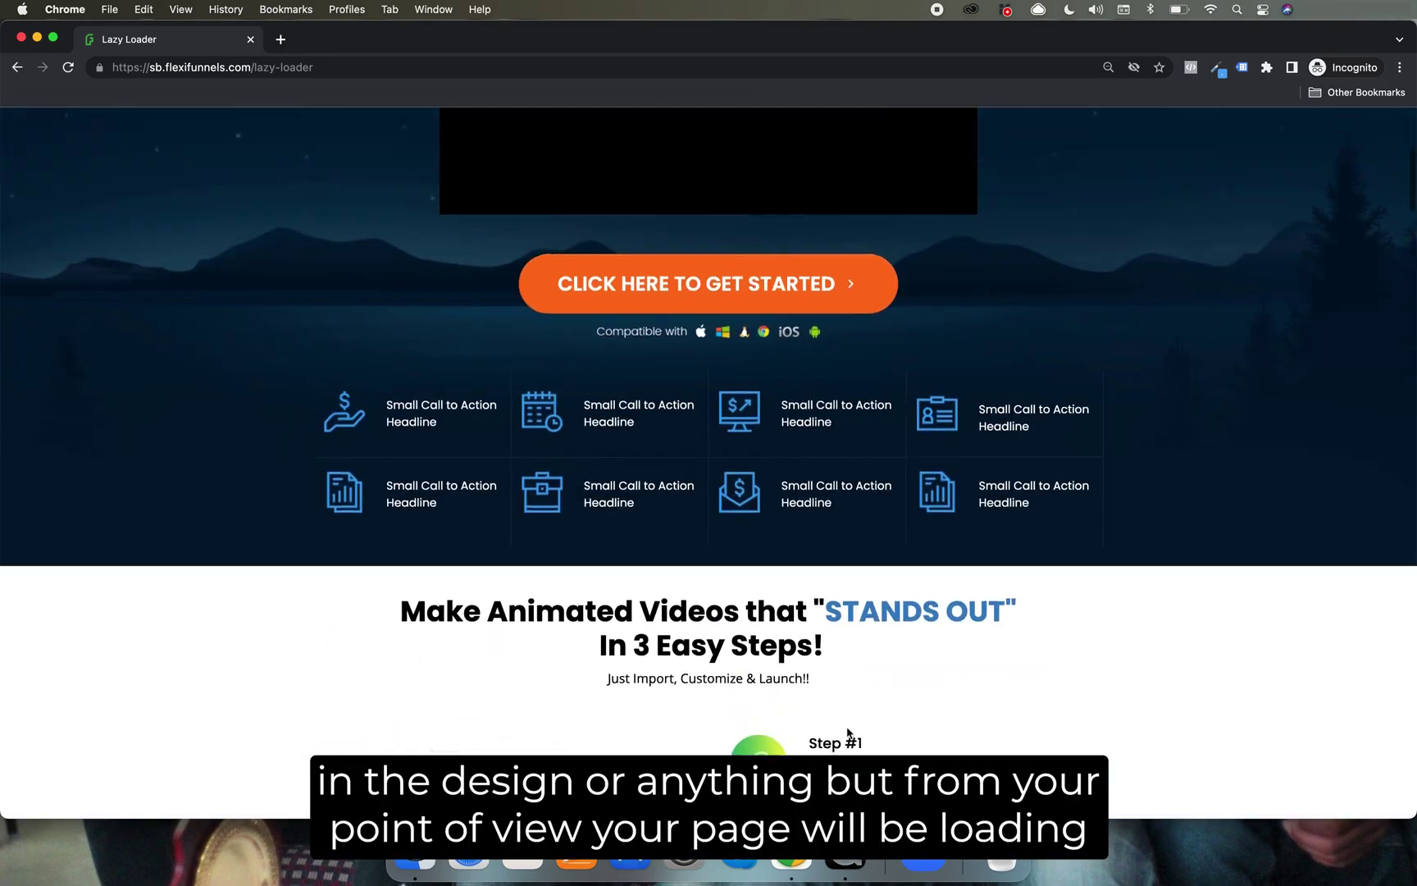
scroll(848, 732, "up", 6)
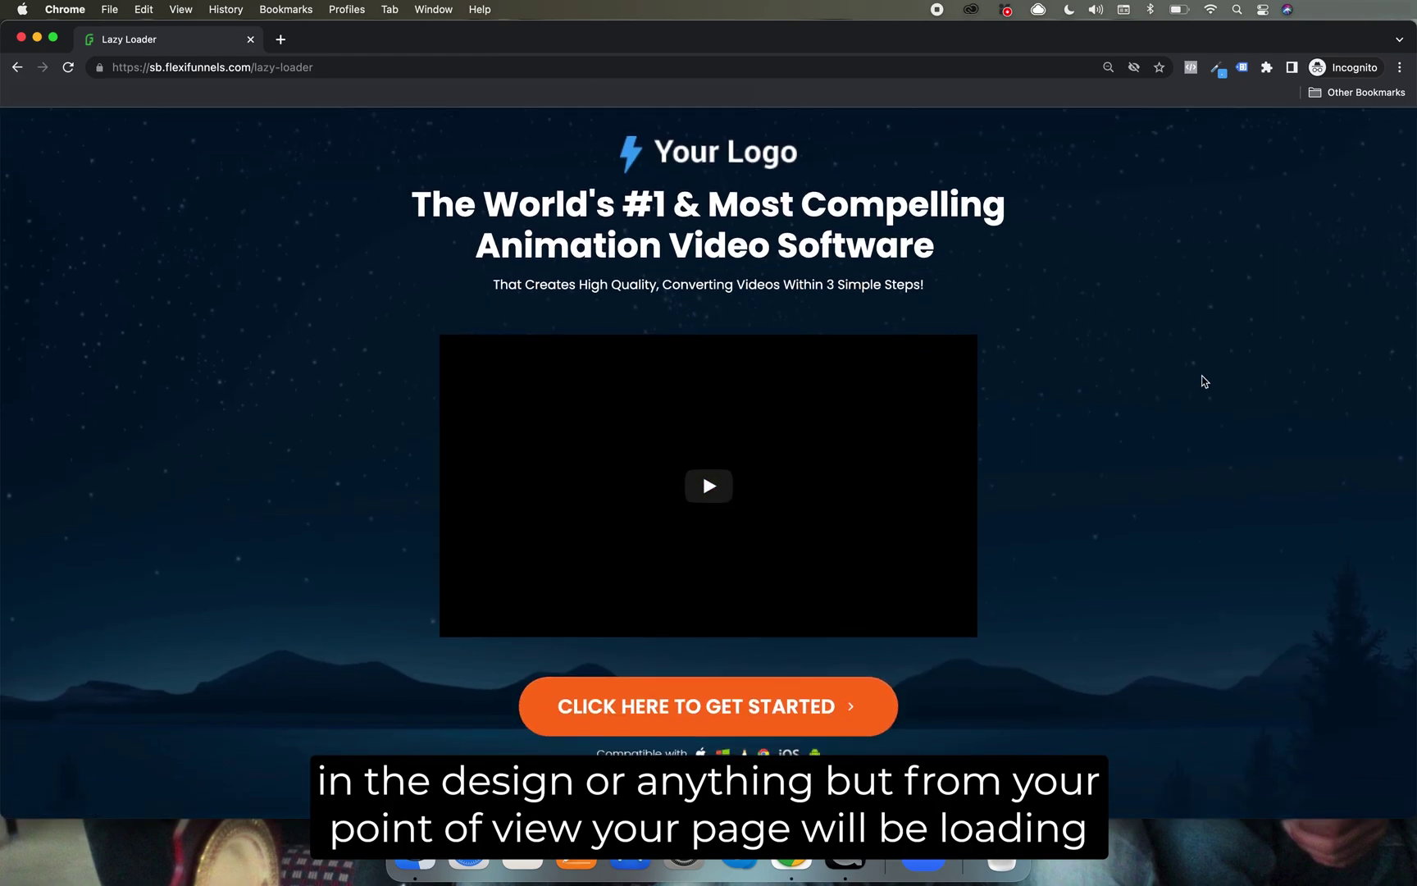